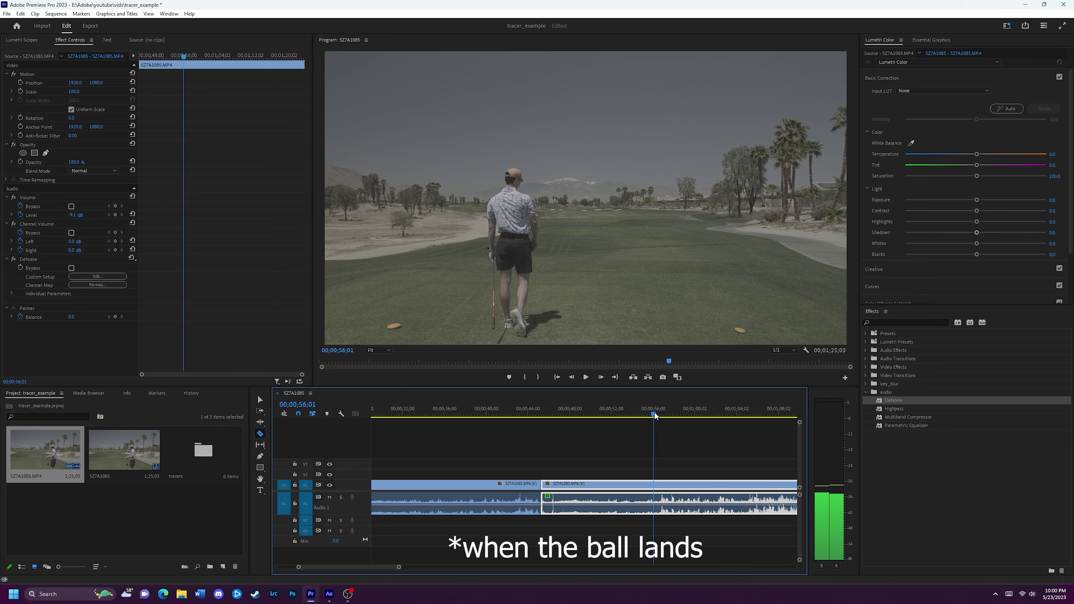
# Split the clip at 00;00;56;24 and give the middle segment the Rose label colour
pyautogui.moveTo(655, 416); pyautogui.dragTo(660, 416)
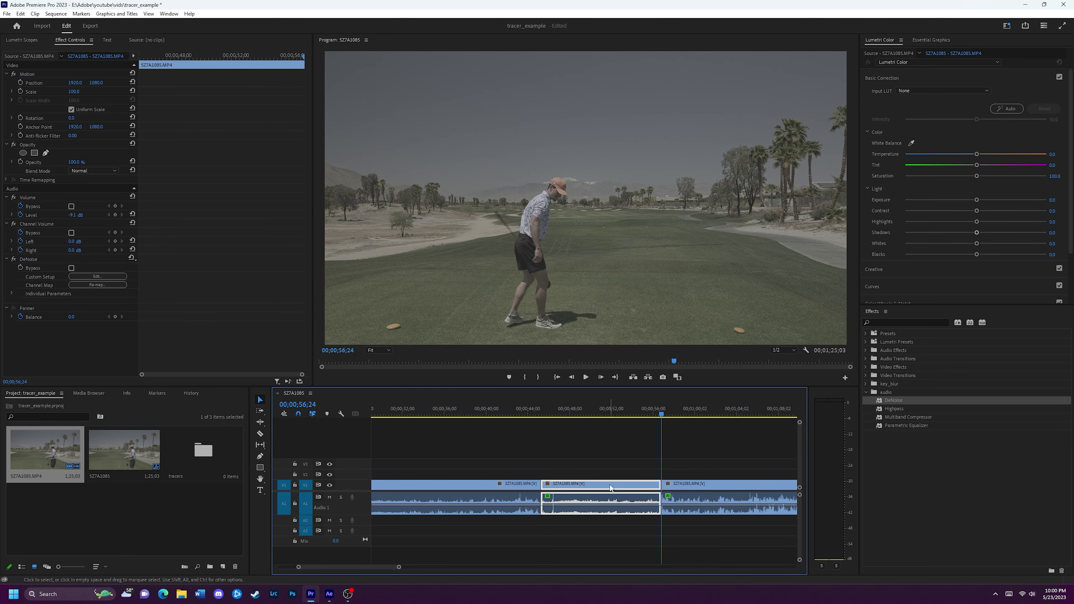
pyautogui.rightClick(611, 488)
pyautogui.moveTo(642, 250)
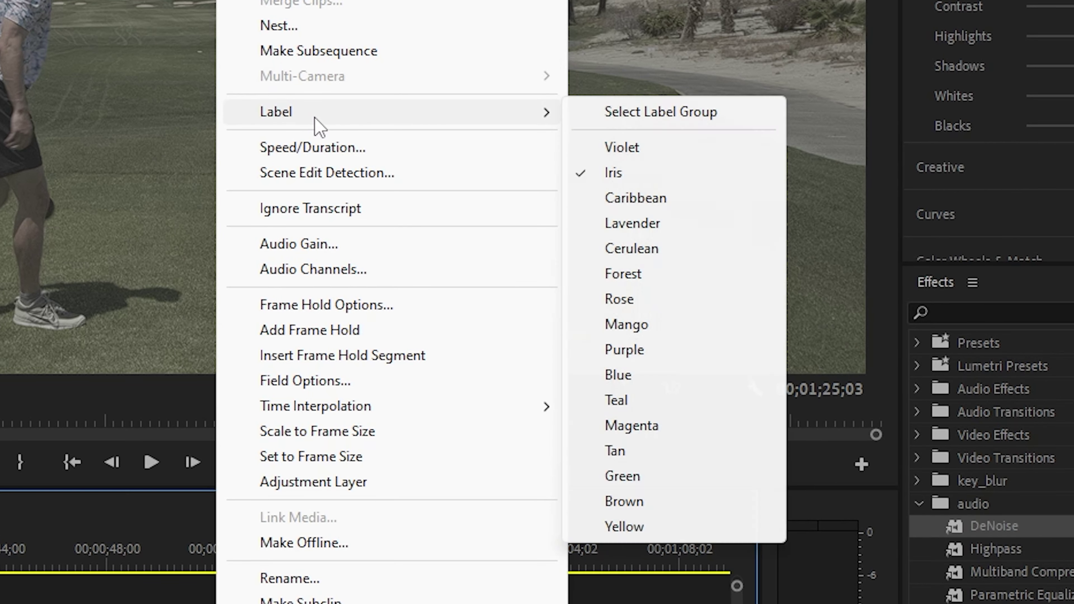
pyautogui.click(625, 301)
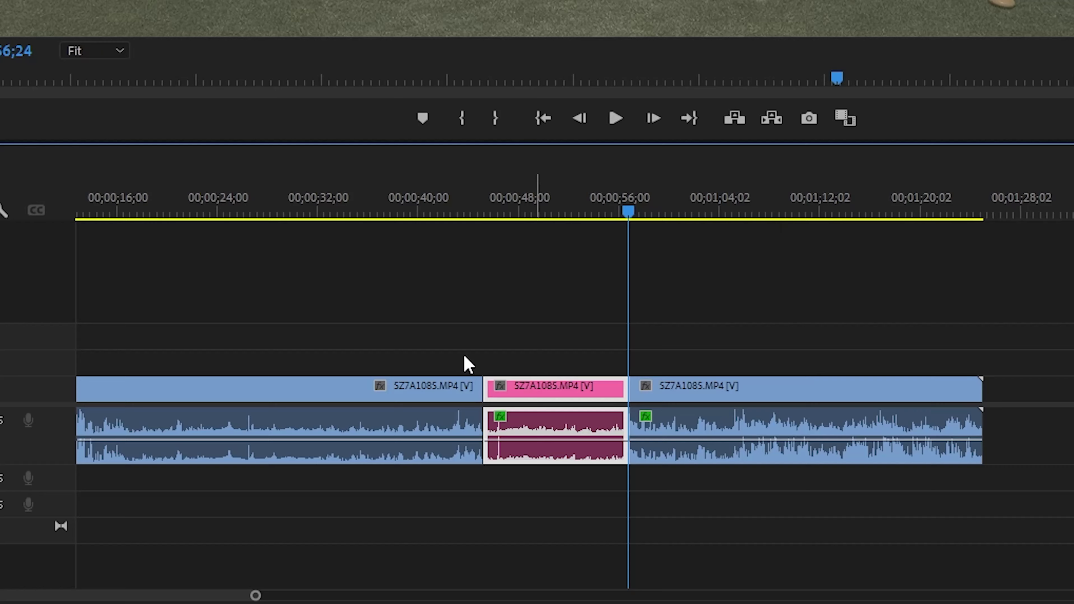
# Replace the middle clip segment with an After Effects composition
pyautogui.click(465, 357)
pyautogui.click(568, 380)
pyautogui.rightClick(589, 383)
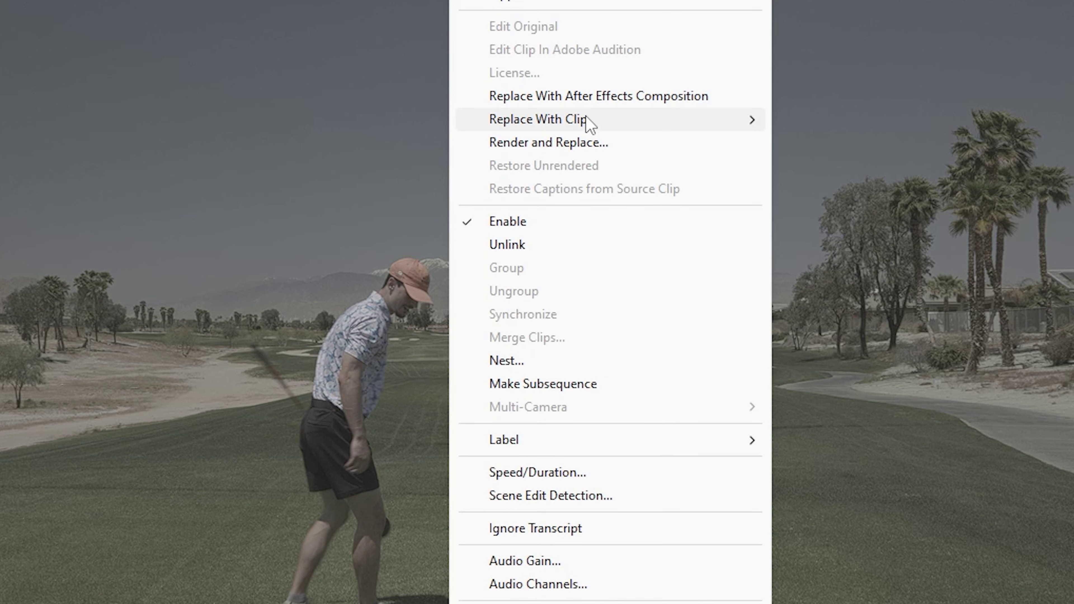
pyautogui.click(587, 96)
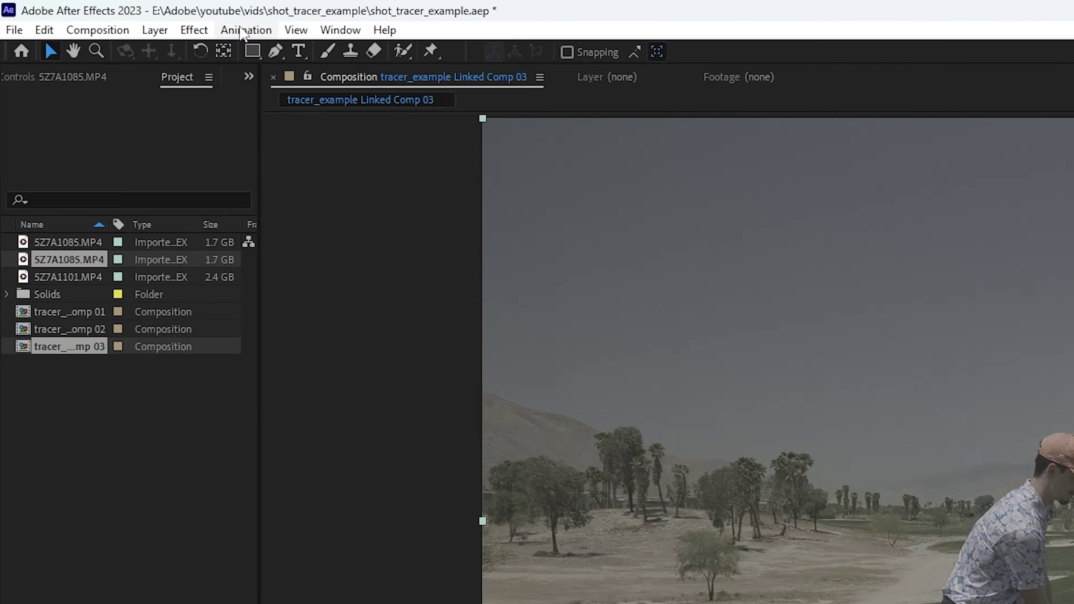
# Run Track Camera on the 5Z7A1085.MP4 layer with the Fixed Angle of View shot type
pyautogui.click(111, 14)
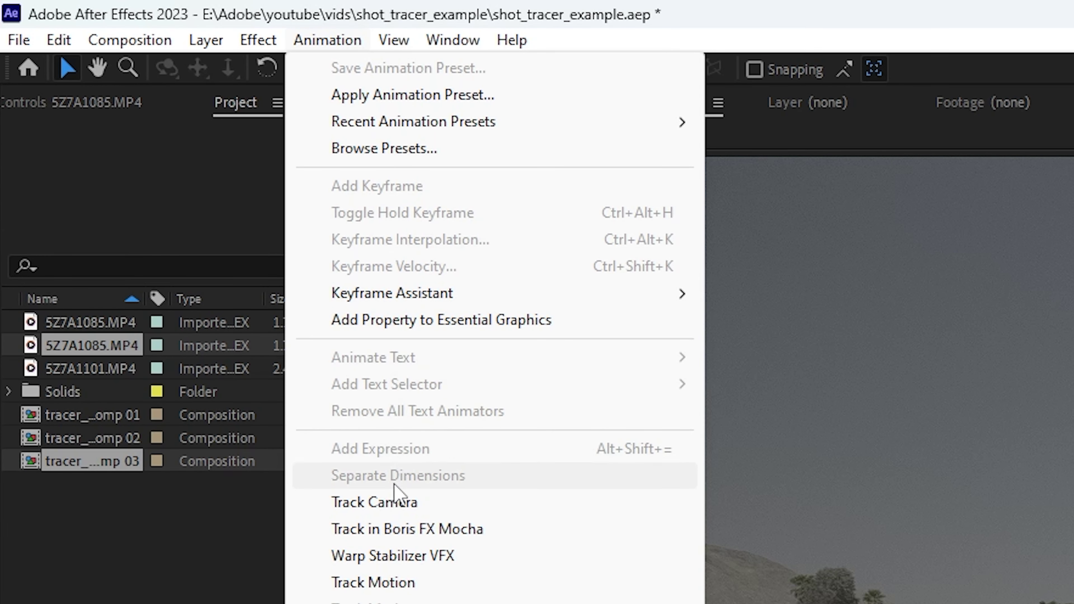
pyautogui.click(397, 502)
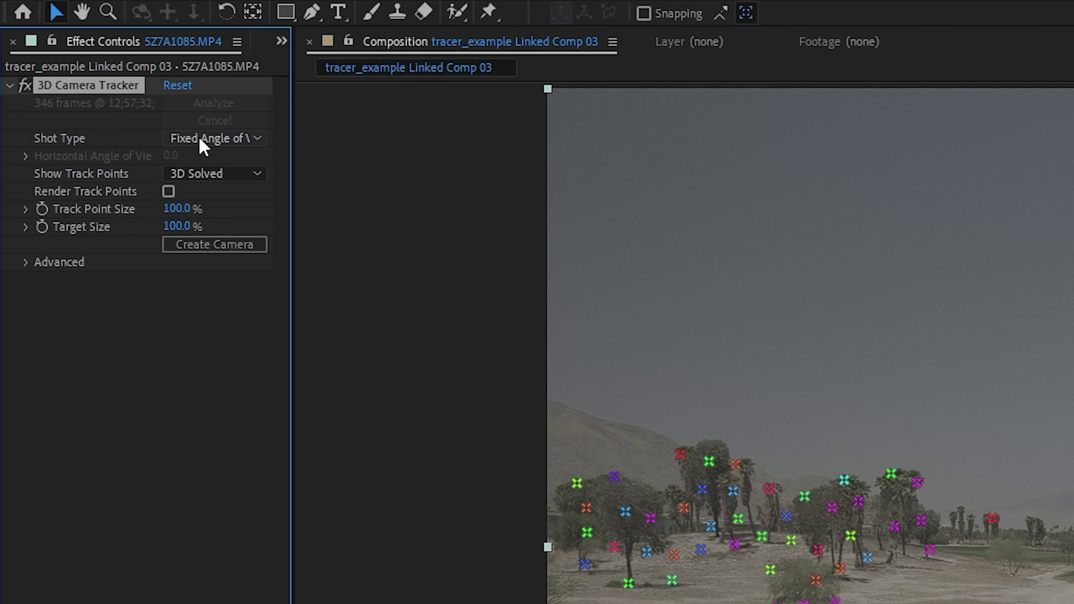
pyautogui.click(81, 74)
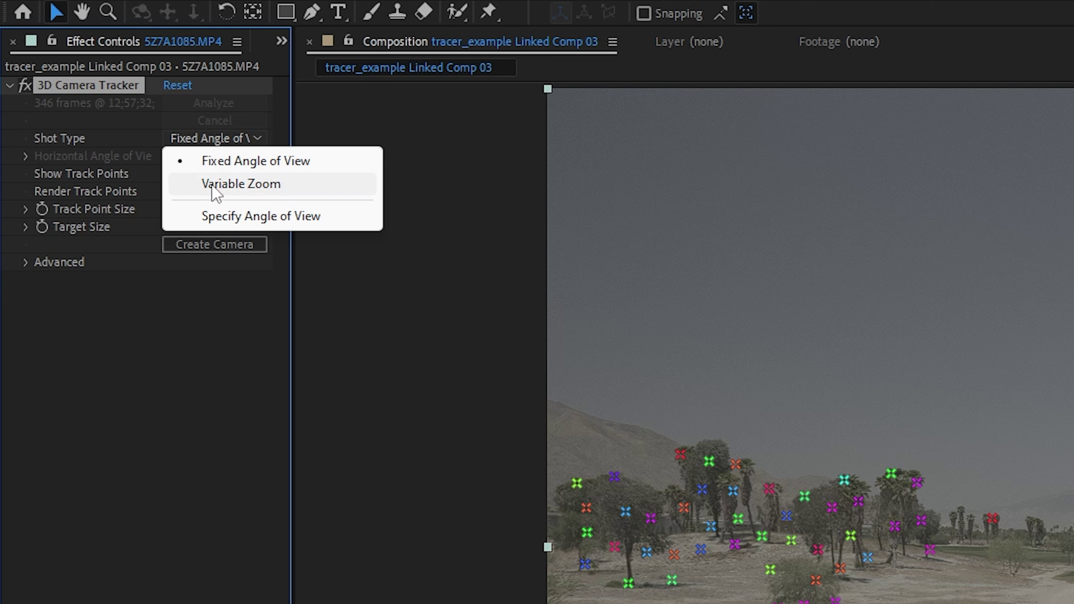
pyautogui.click(206, 581)
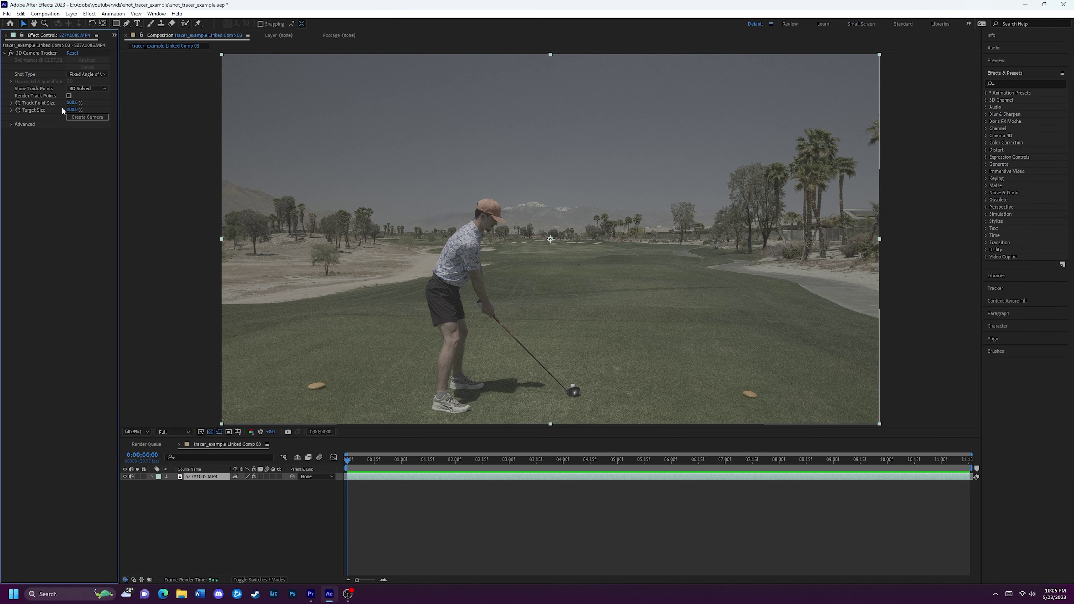
# Show the 3D Camera Tracker points on the first frame and create a null and camera from the point near the distant green
pyautogui.click(36, 53)
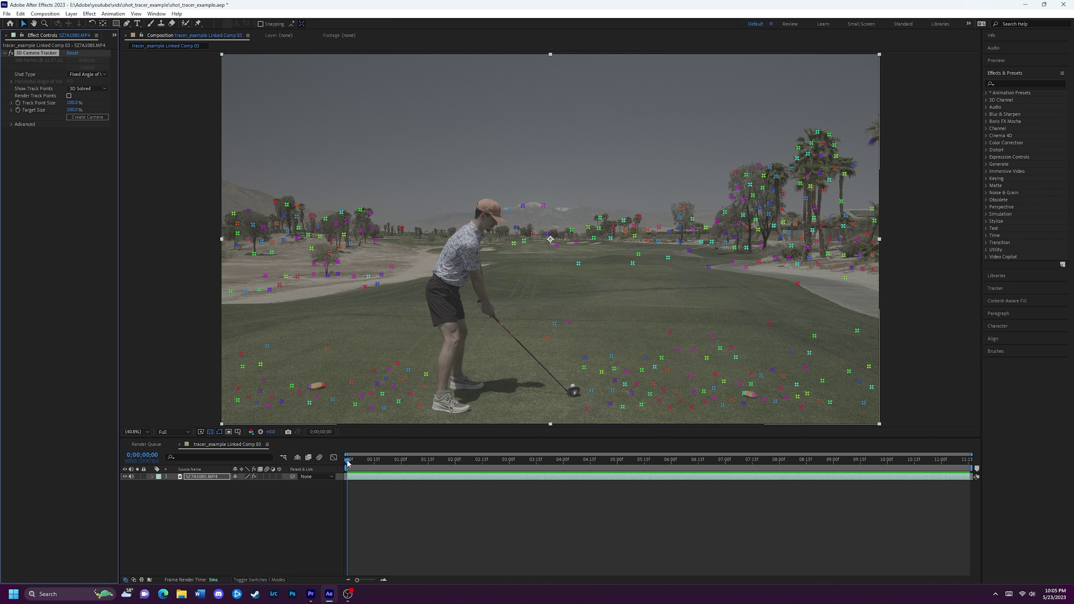
pyautogui.click(348, 461)
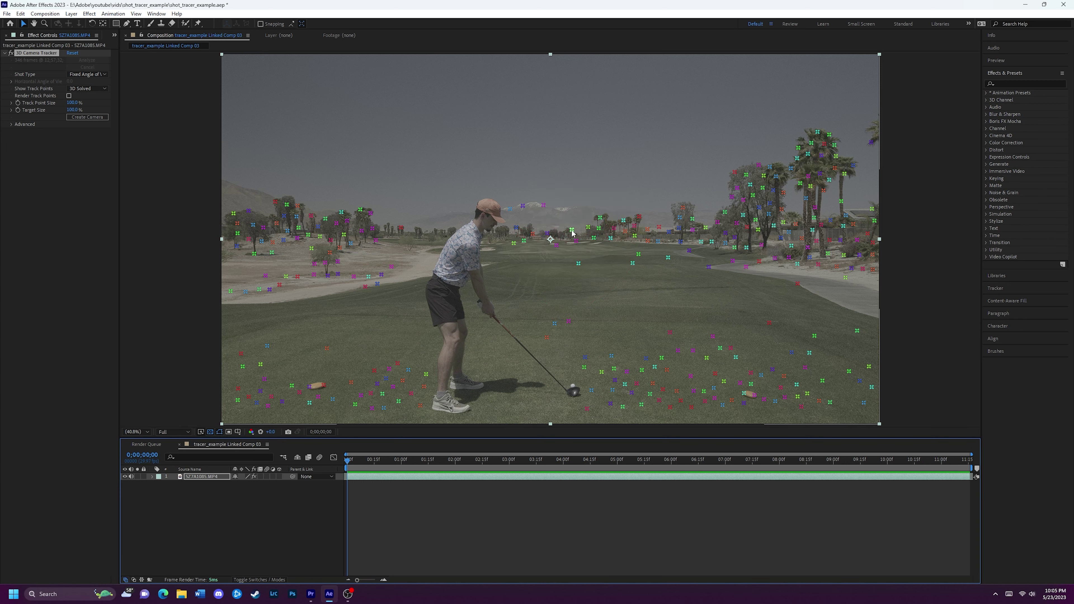
pyautogui.moveTo(350, 463); pyautogui.dragTo(339, 443)
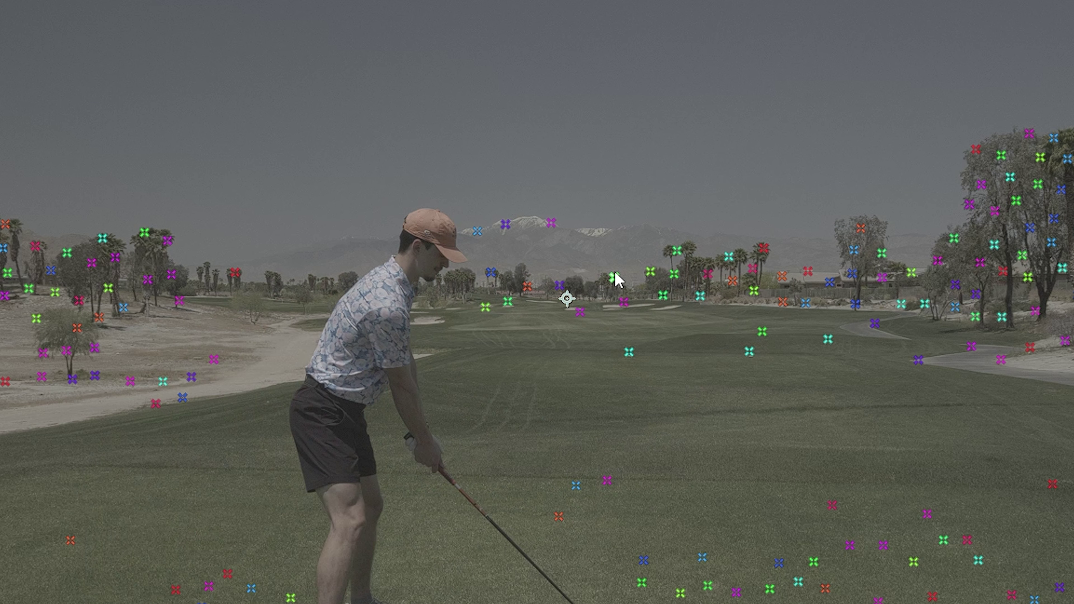
pyautogui.rightClick(576, 234)
pyautogui.click(648, 332)
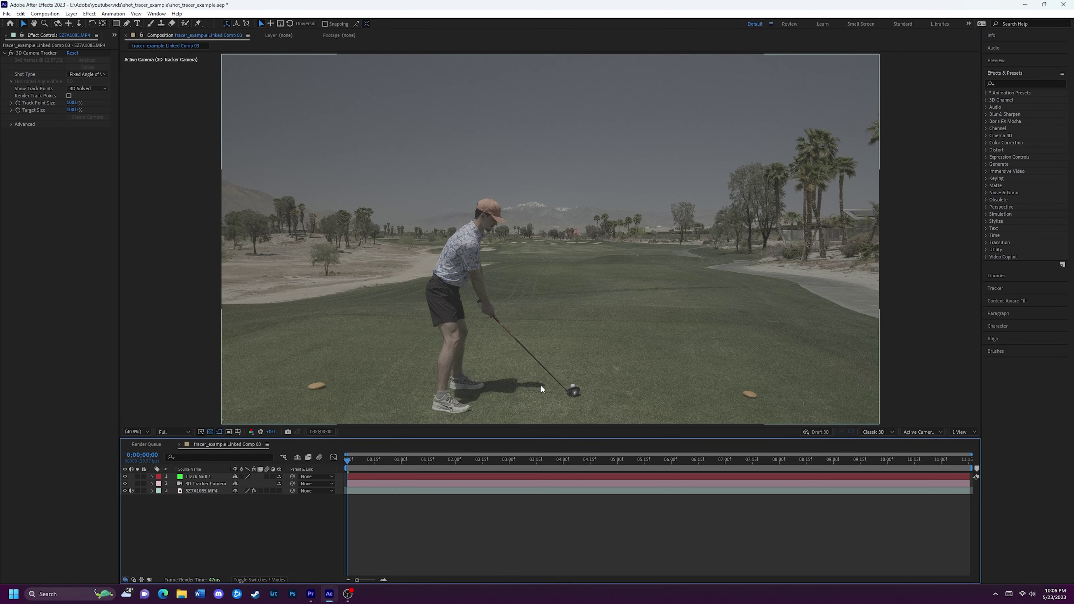
# Start a Pen tool path at the golf ball with no layer selected and make the resulting shape layer 3D
pyautogui.press('g')
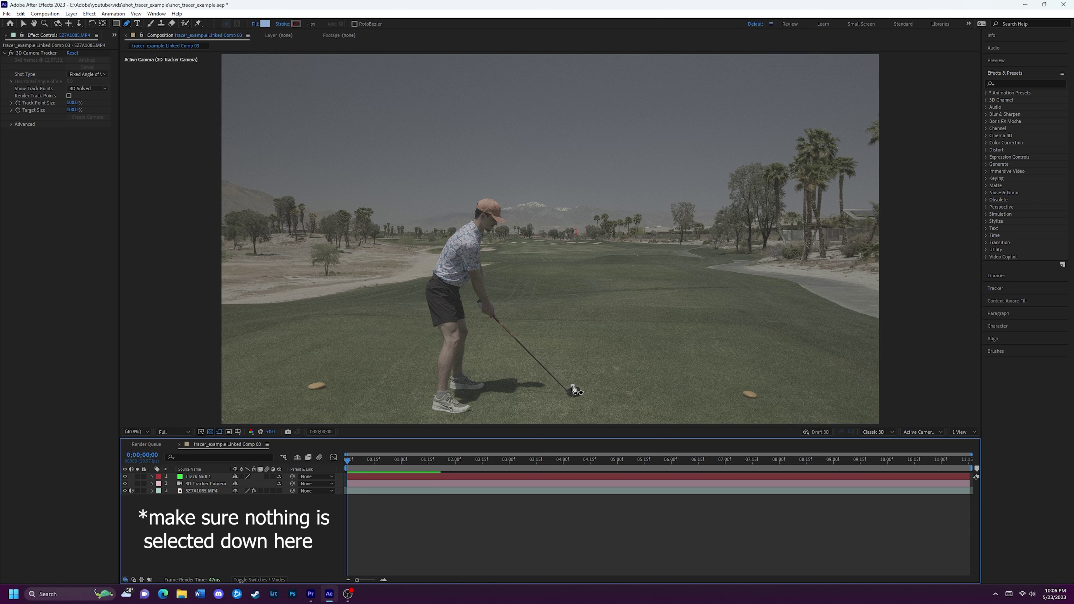
pyautogui.click(572, 386)
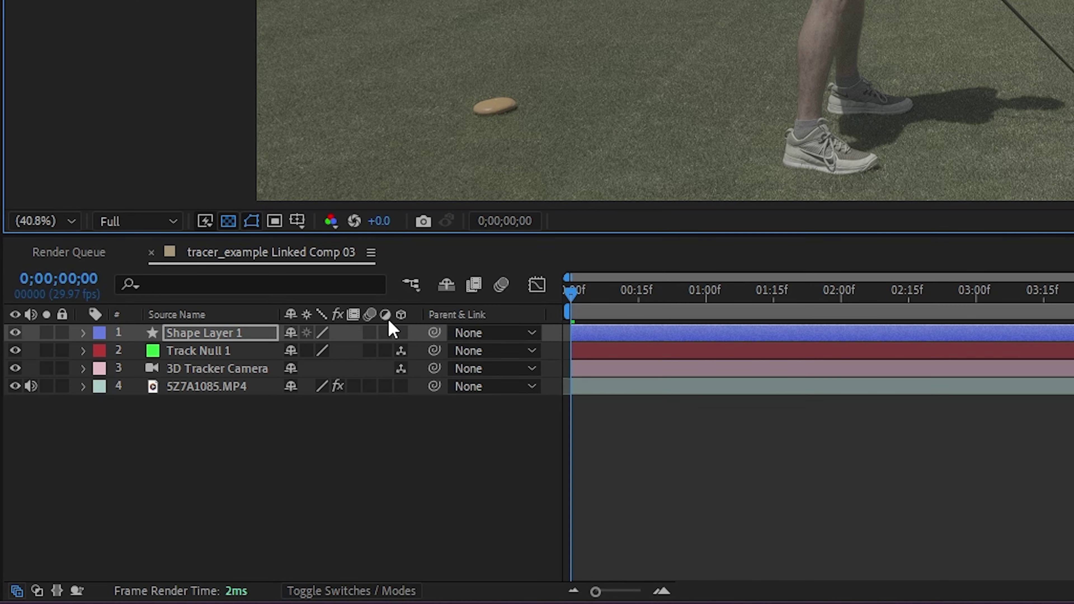
pyautogui.click(401, 333)
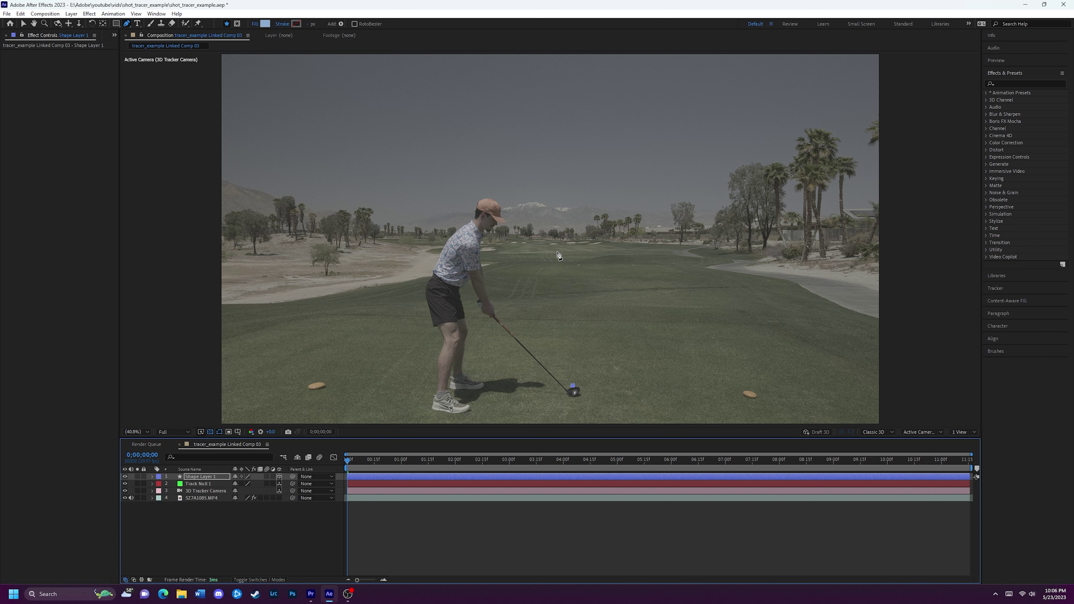
# Draw the ball's flight path from the tee over a curved apex high in the sky and down to the fairway landing spot
pyautogui.moveTo(557, 251); pyautogui.dragTo(554, 227)
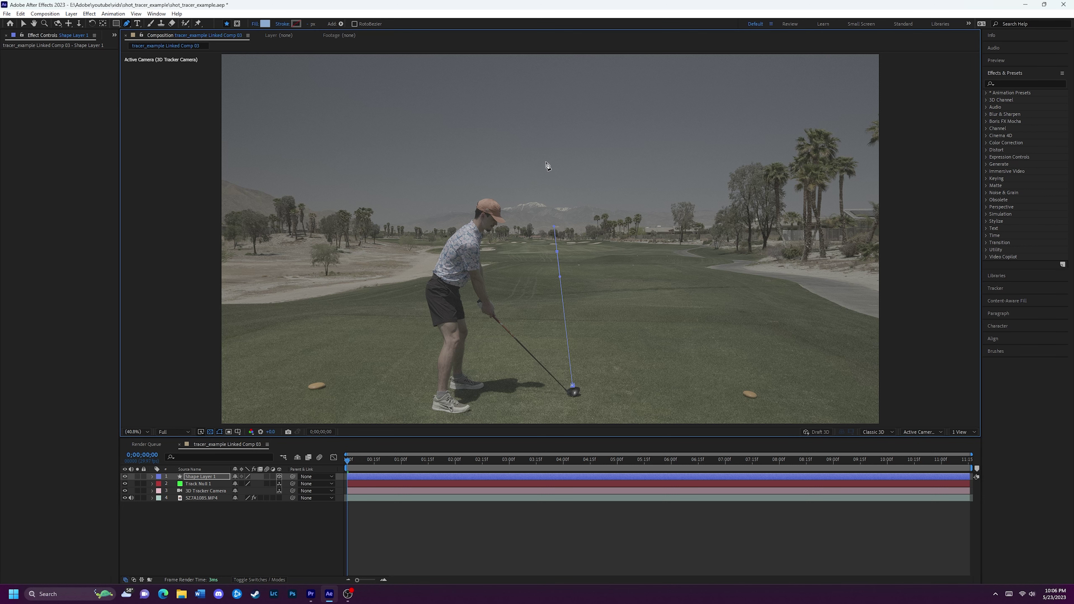
pyautogui.moveTo(547, 135); pyautogui.dragTo(553, 132)
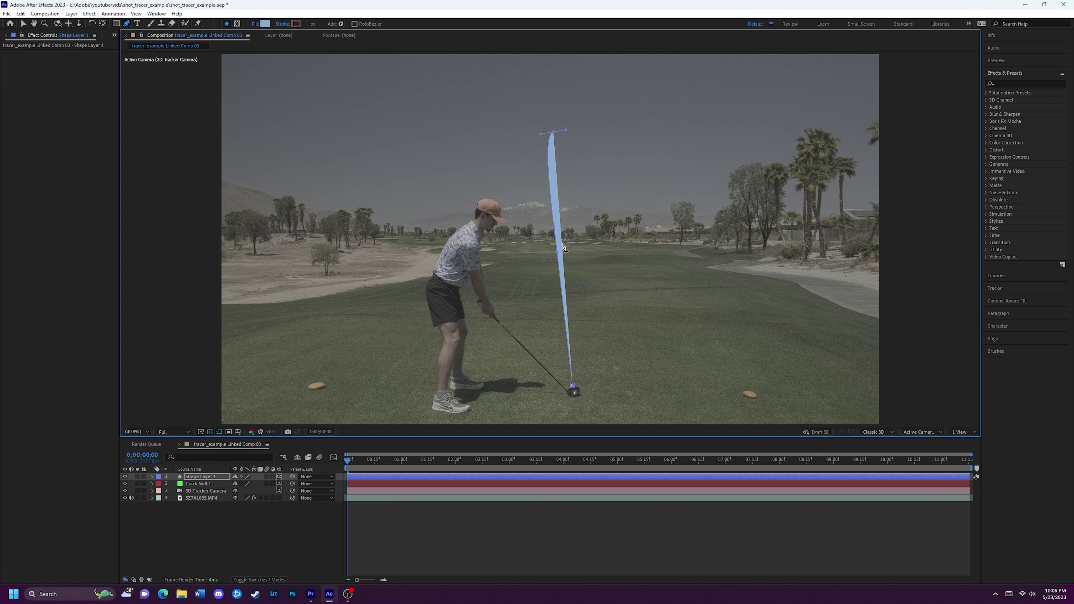
pyautogui.moveTo(551, 123); pyautogui.dragTo(550, 120)
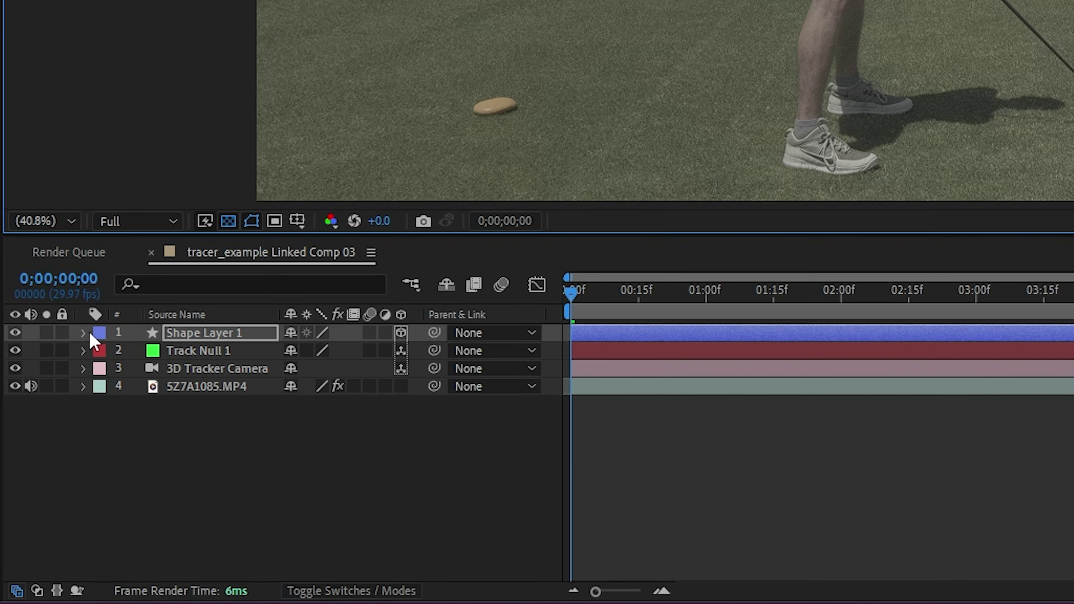
# Delete the fill and the stroke from Shape 1 in the shape layer's contents
pyautogui.click(152, 476)
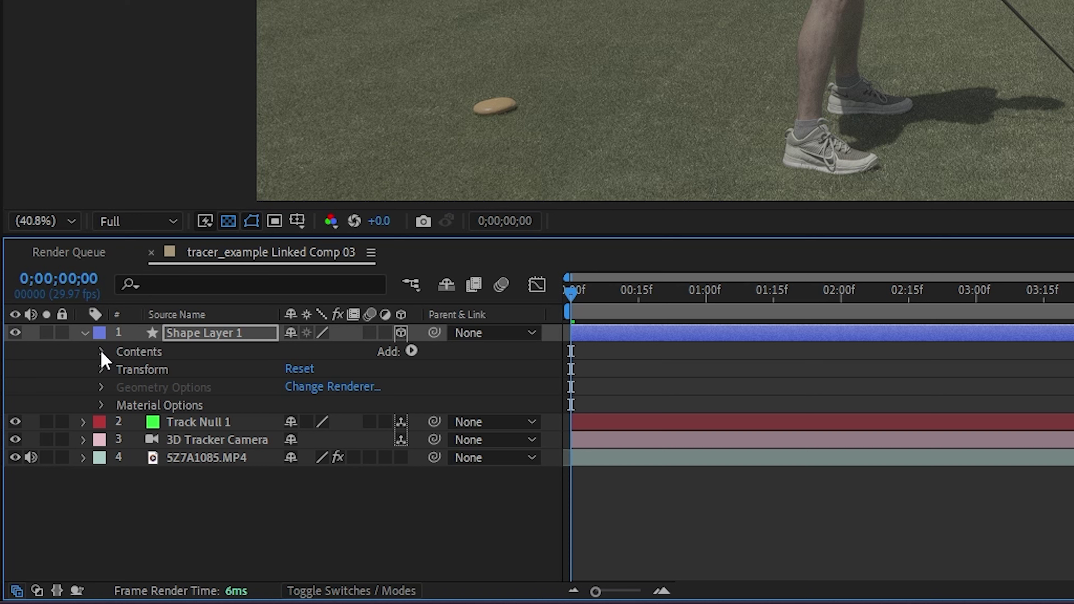
pyautogui.click(101, 352)
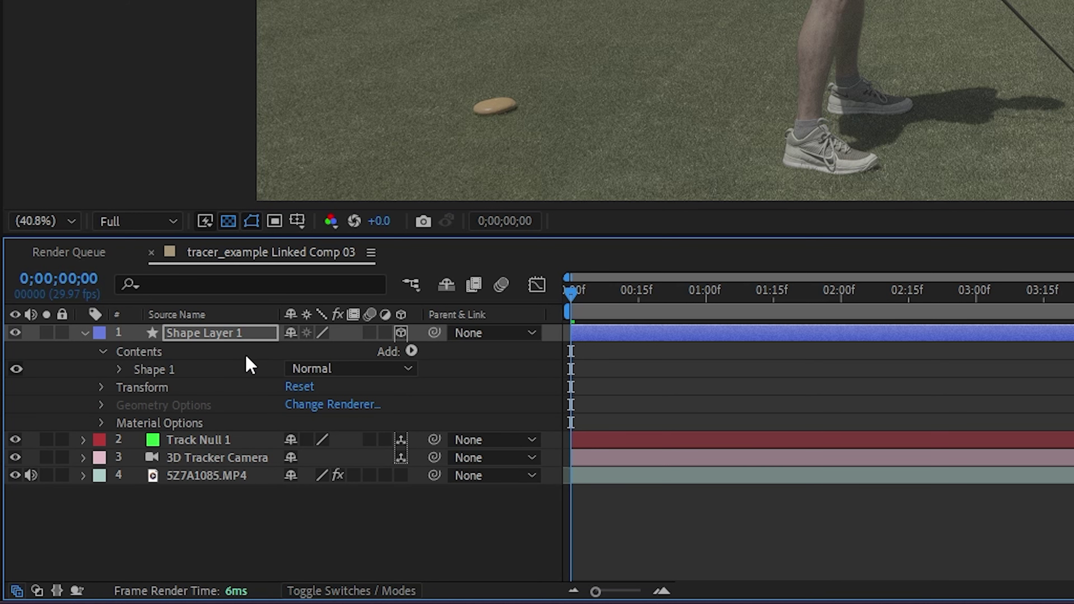
pyautogui.click(119, 371)
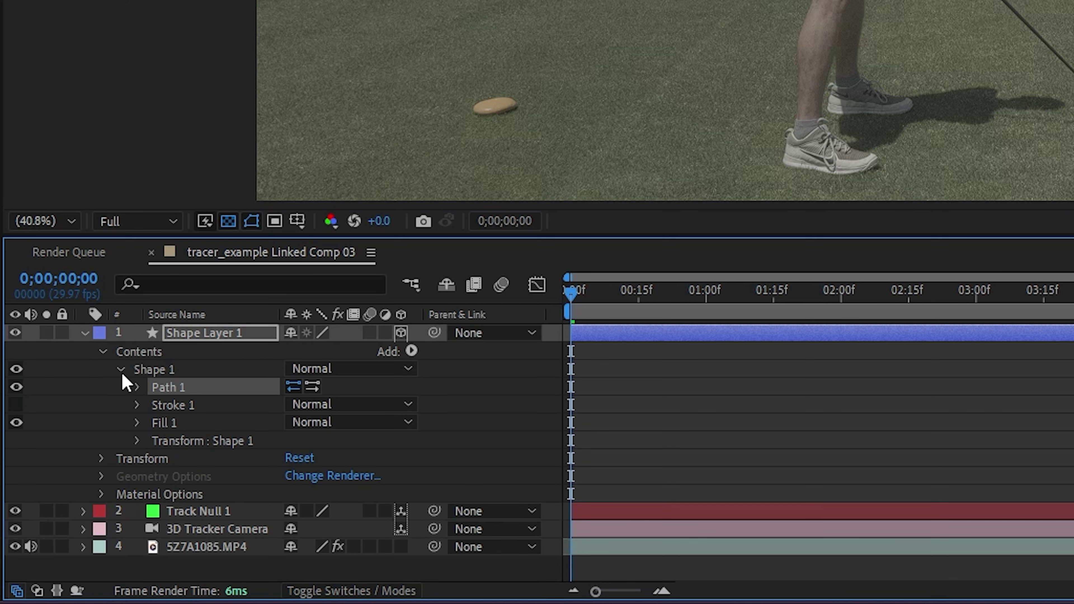
pyautogui.click(160, 426)
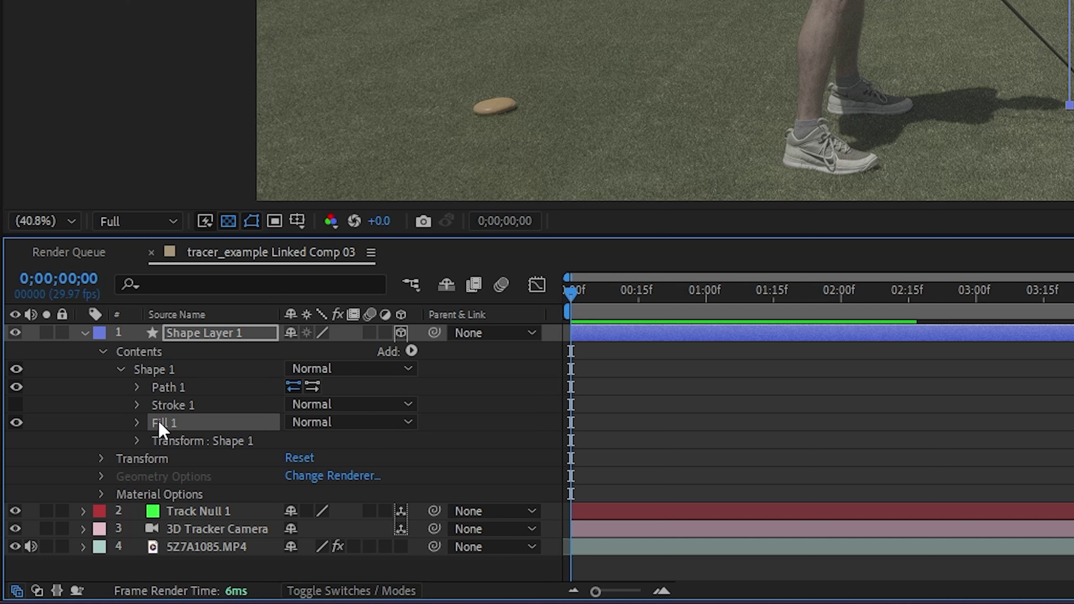
pyautogui.press('Delete')
pyautogui.click(170, 406)
pyautogui.press('Delete')
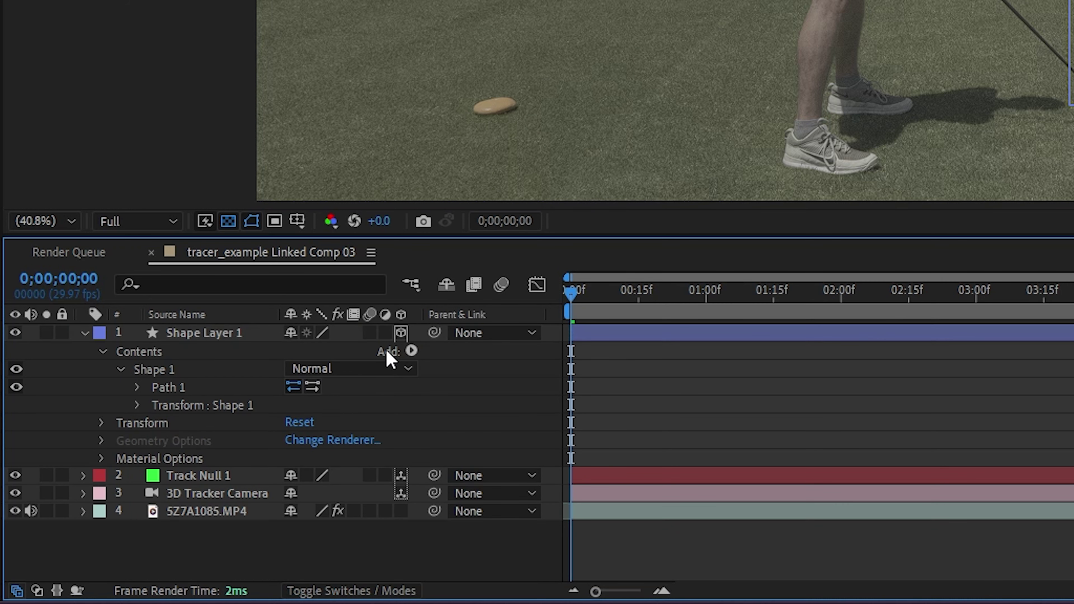
# Add a Gradient Stroke to the shape layer and place it inside Shape 1 below the path
pyautogui.click(411, 351)
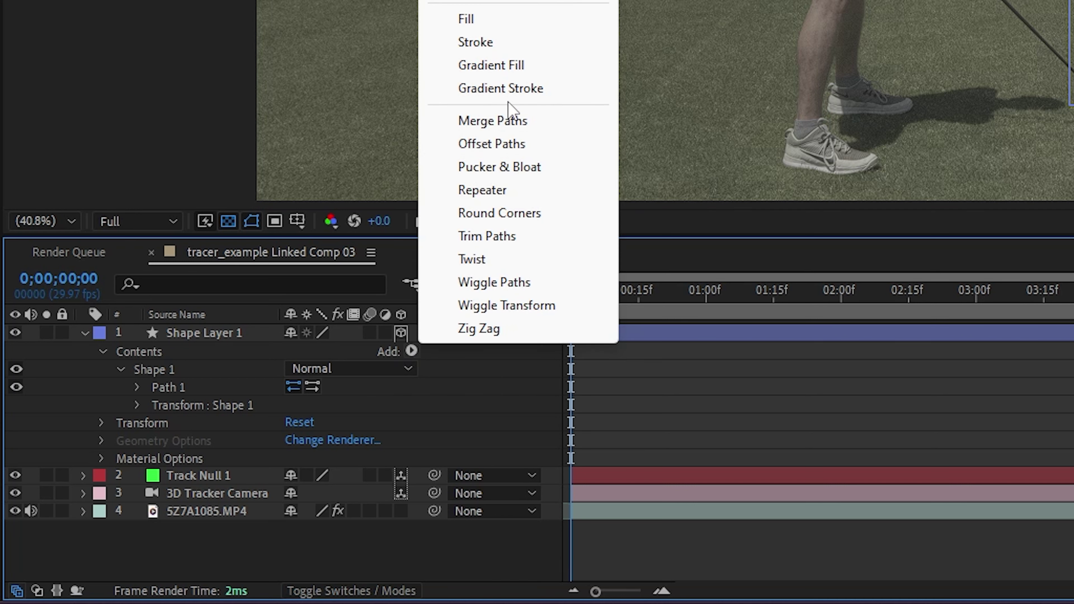
pyautogui.click(511, 89)
pyautogui.moveTo(171, 424); pyautogui.dragTo(180, 396)
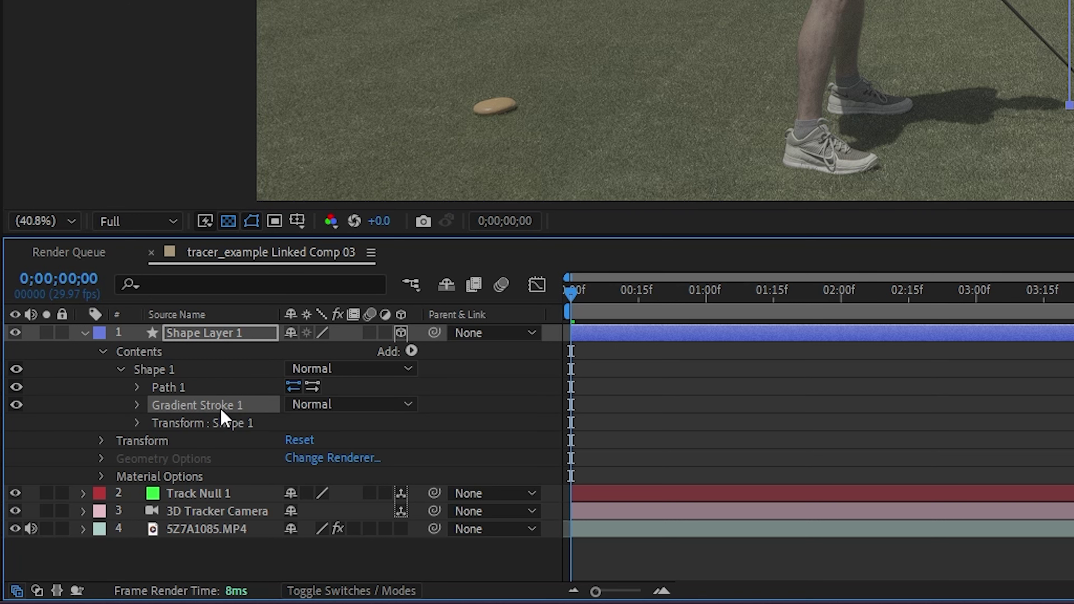
# Set the gradient stroke's width to 14 and its line cap to Round Cap
pyautogui.click(138, 405)
pyautogui.click(295, 465)
pyautogui.write('14')
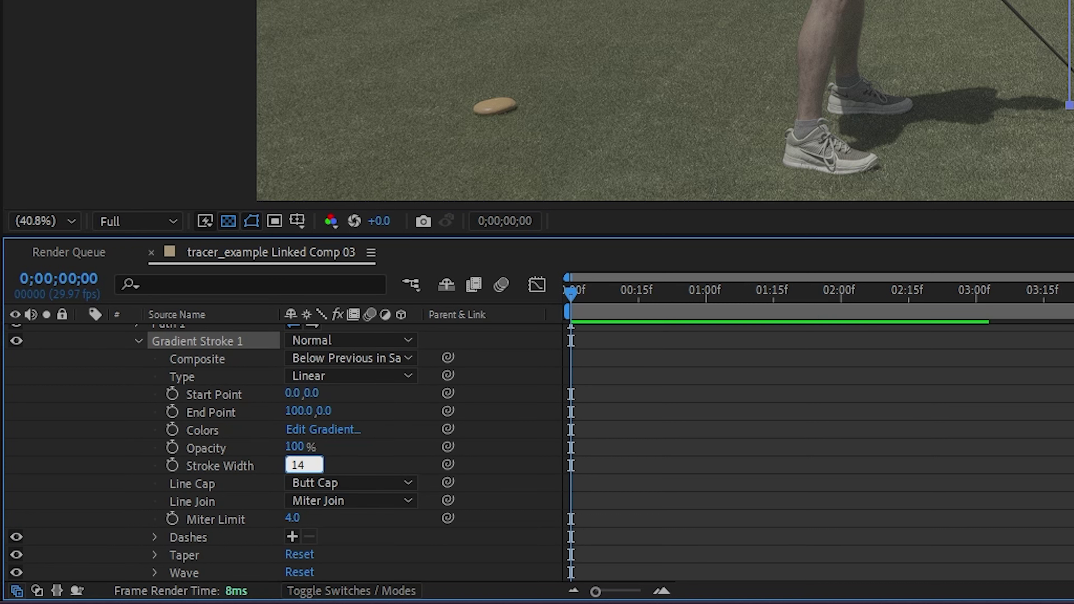
pyautogui.press('Return')
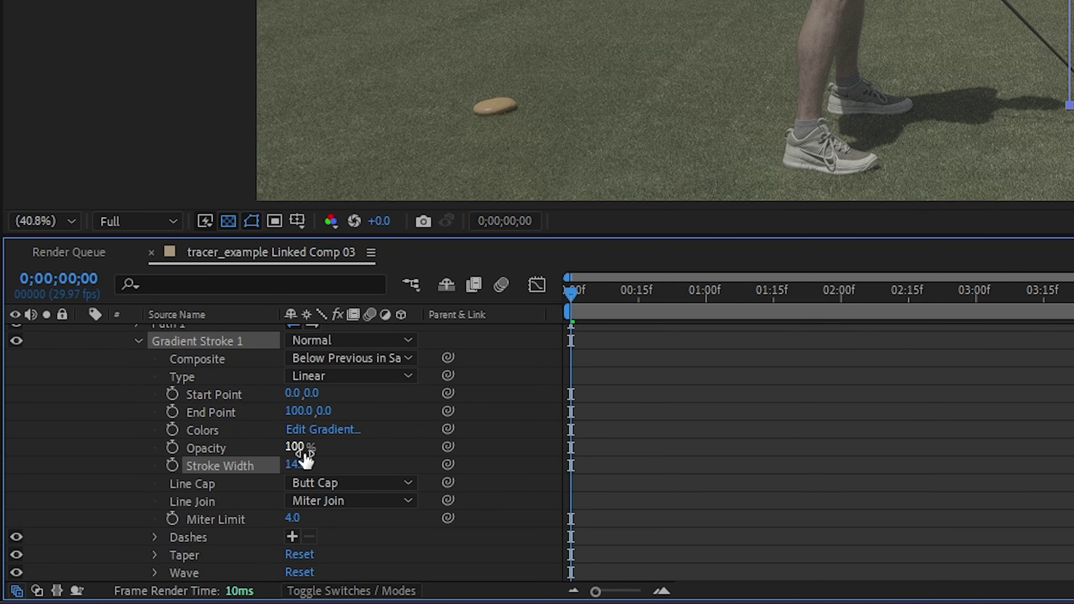
pyautogui.click(311, 490)
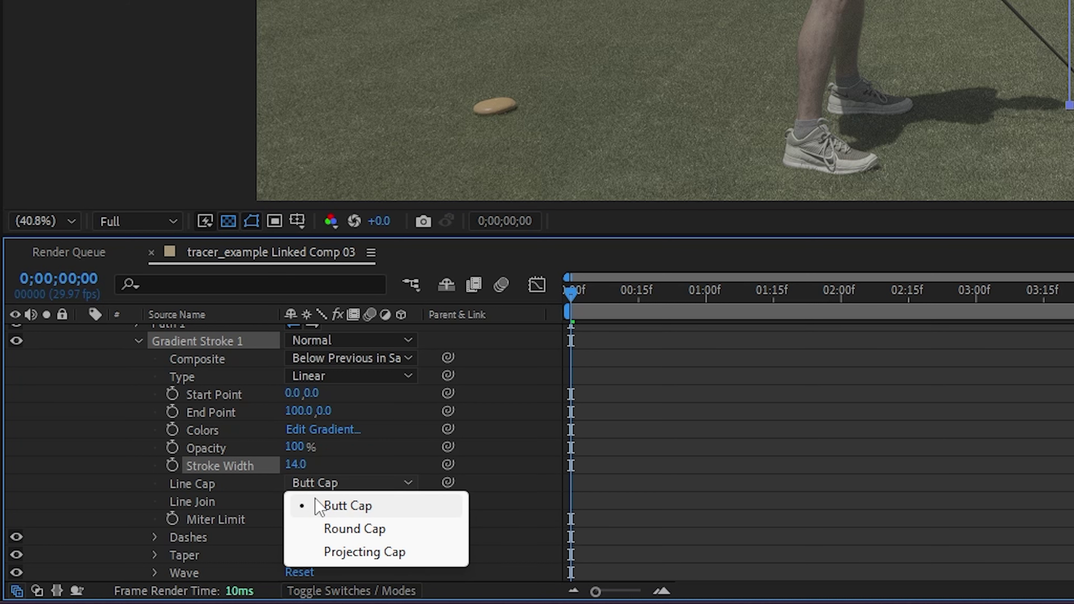
pyautogui.click(332, 529)
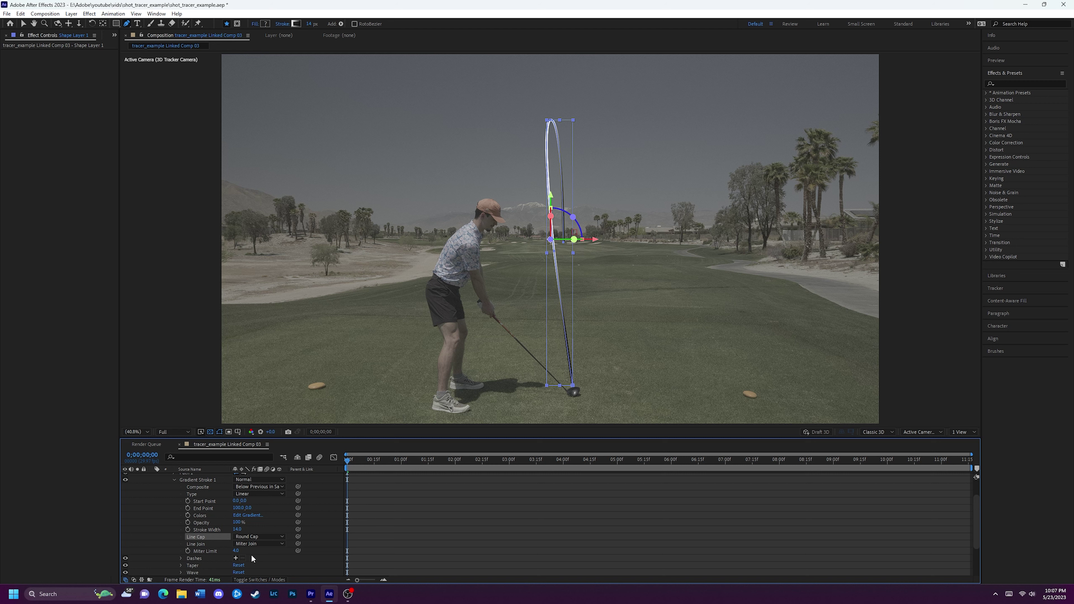
# Set the end colour of the stroke's gradient to orange FF5E00, keeping white as the start colour
pyautogui.click(247, 516)
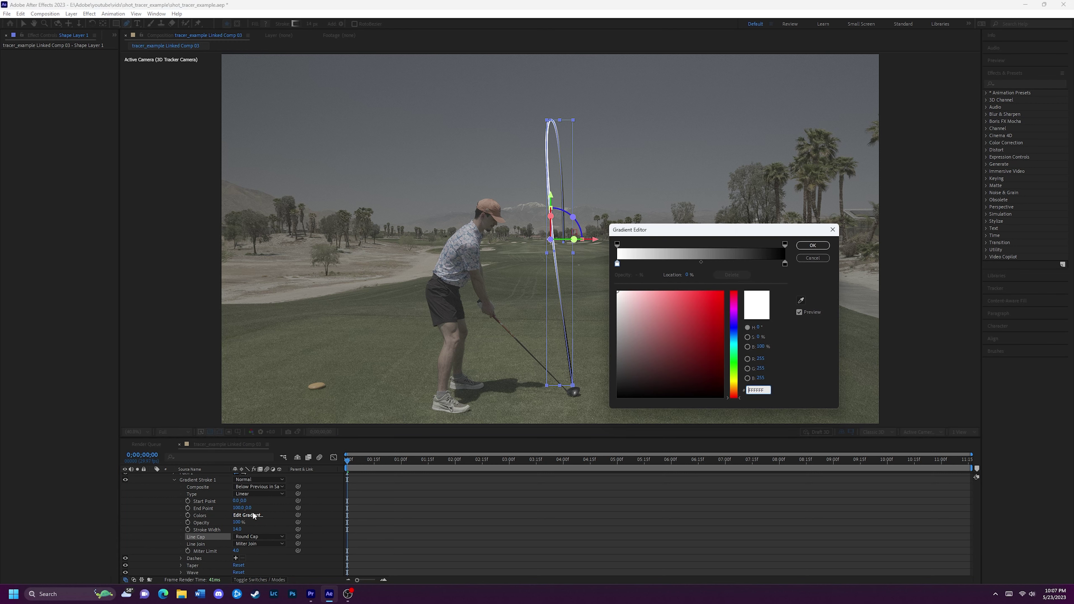
pyautogui.click(785, 263)
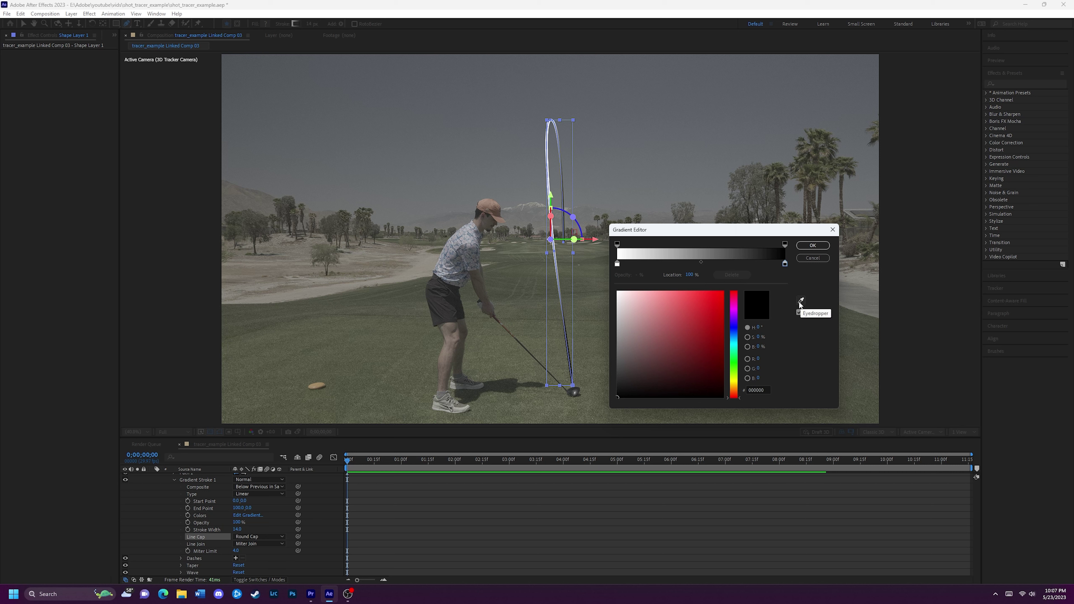
pyautogui.click(734, 310)
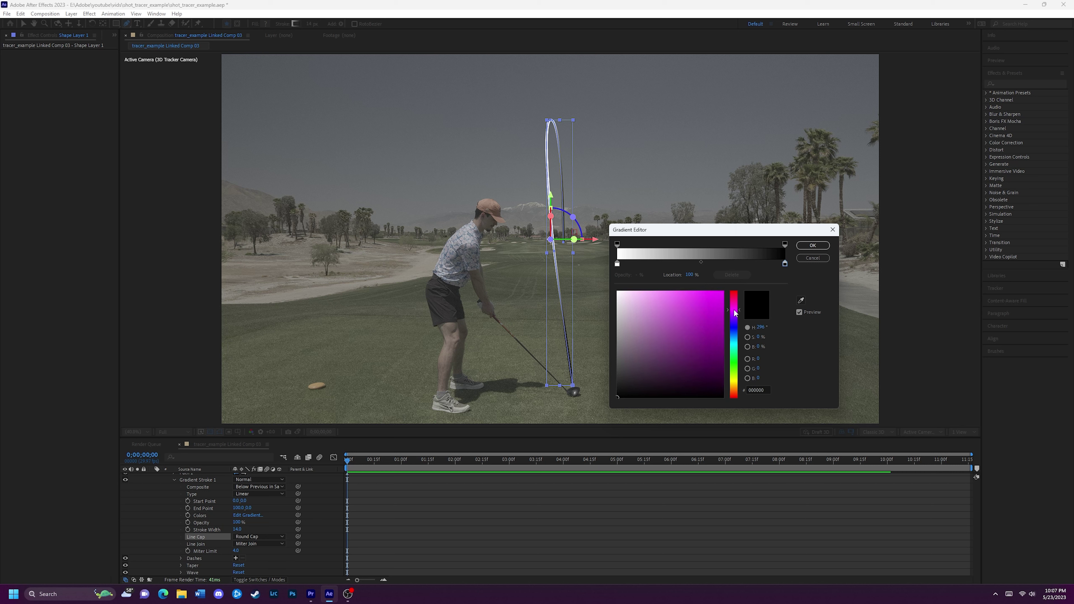
pyautogui.click(802, 300)
pyautogui.click(487, 208)
pyautogui.moveTo(662, 330); pyautogui.dragTo(733, 290)
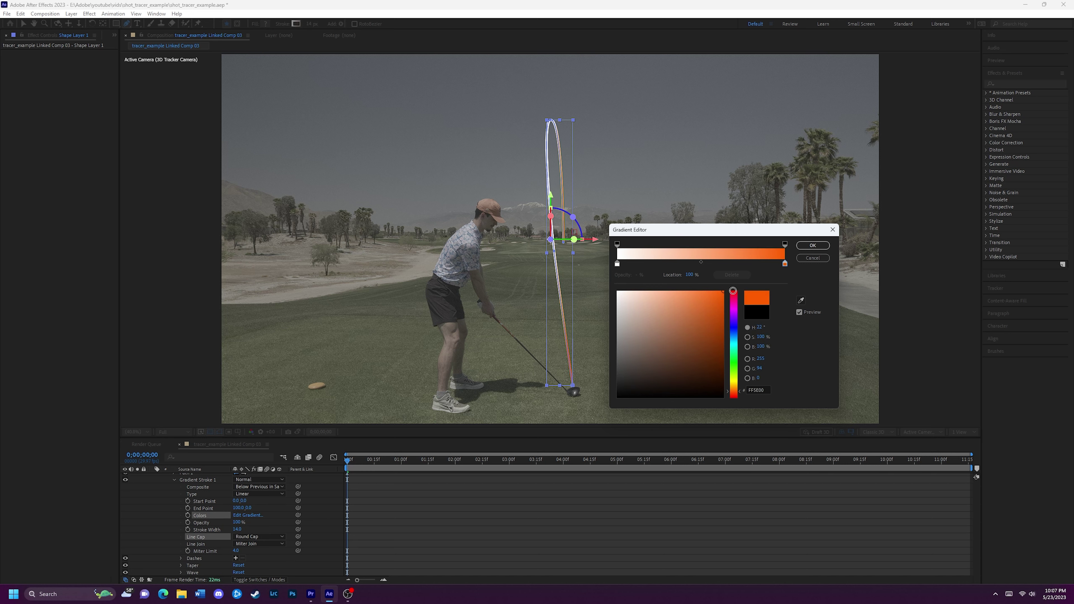
pyautogui.click(803, 300)
pyautogui.click(813, 245)
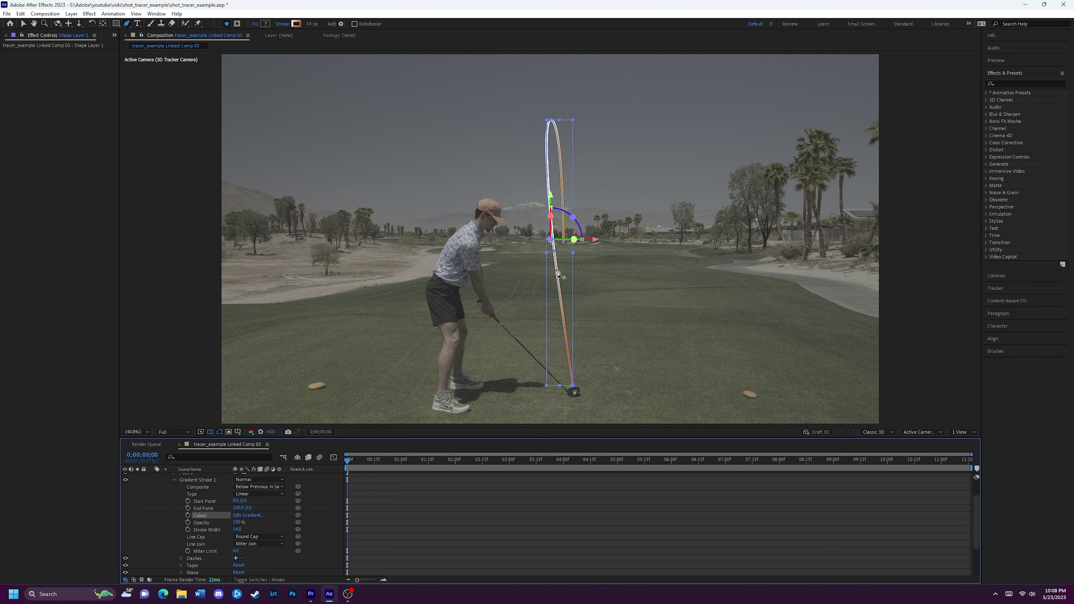
# Reposition the gradient stroke's start point to 31.8, -166.5 and its end point to 29.0, -210.6 along the path
pyautogui.press('v')
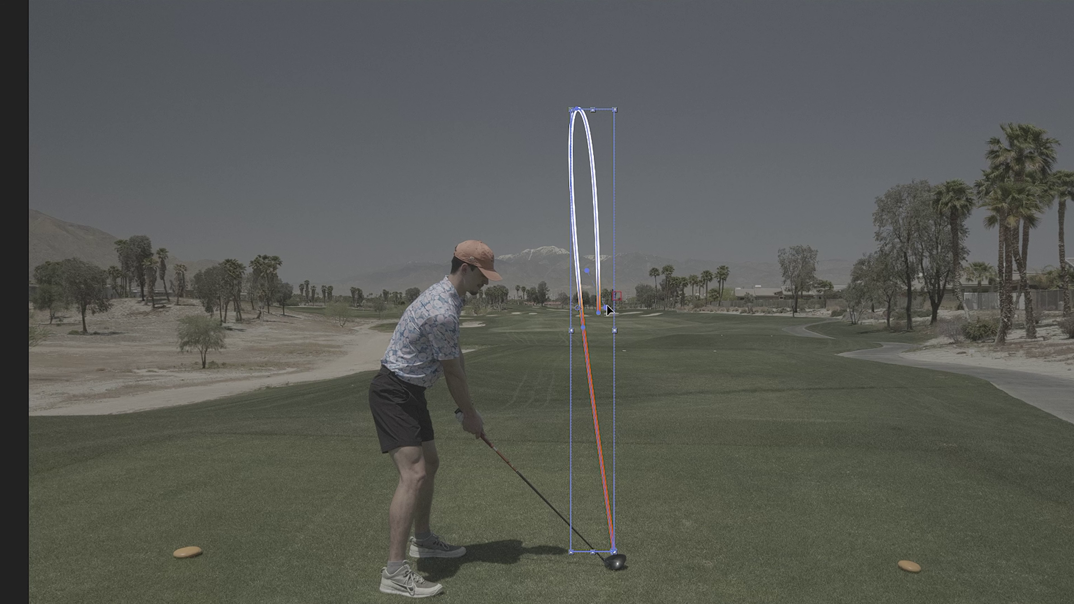
pyautogui.moveTo(568, 239)
pyautogui.mouseDown()
pyautogui.moveTo(567, 194)
pyautogui.moveTo(546, 189)
pyautogui.moveTo(530, 199)
pyautogui.moveTo(634, 243)
pyautogui.moveTo(594, 242)
pyautogui.mouseUp()
pyautogui.moveTo(586, 271); pyautogui.dragTo(586, 260)
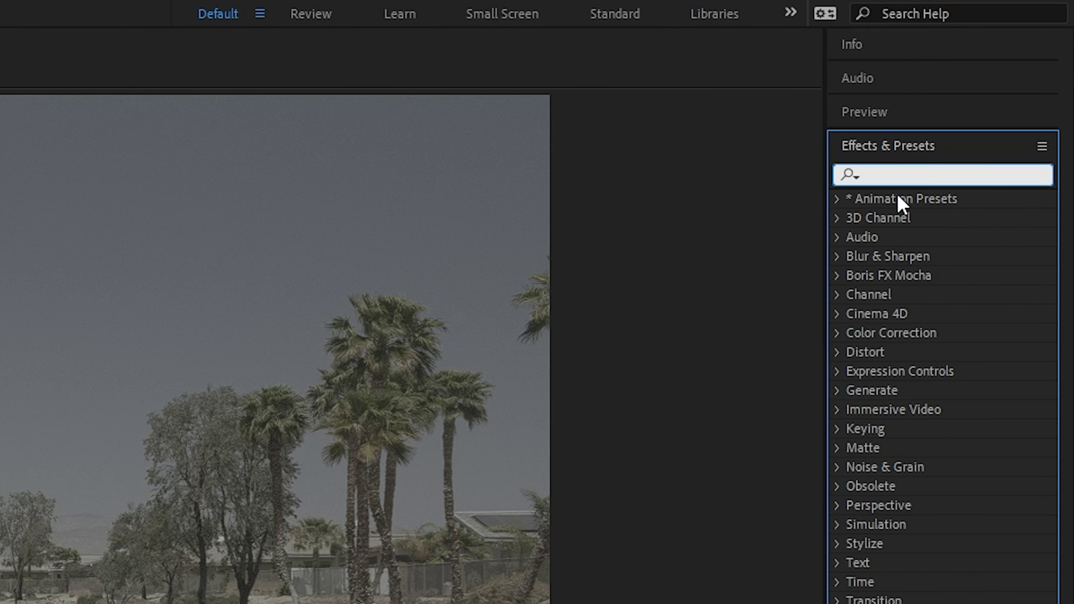
# Find the Glow effect and apply it to Shape Layer 1
pyautogui.write('glow')
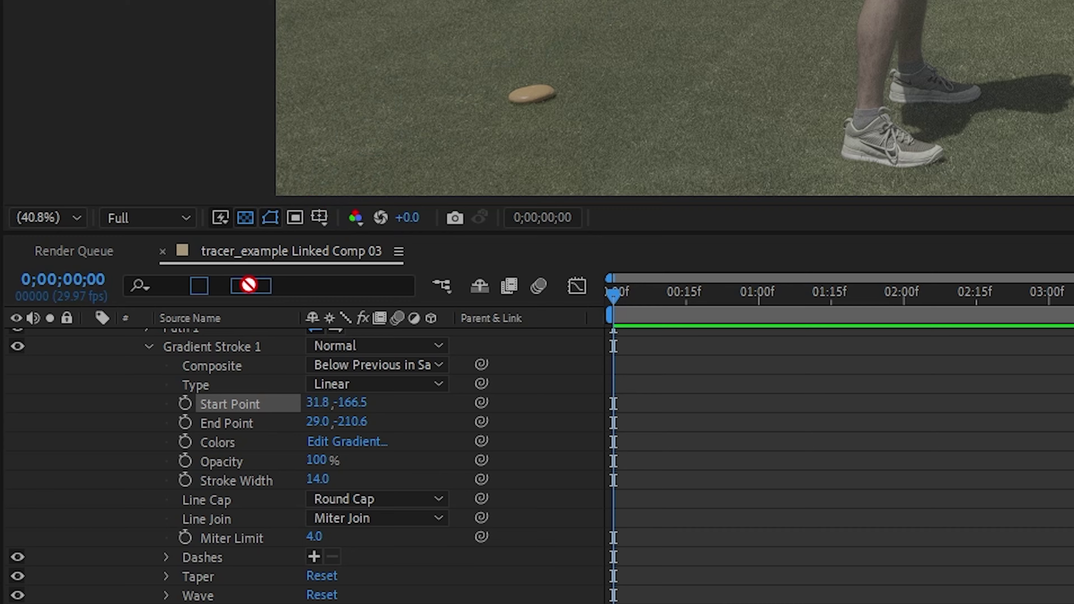
pyautogui.scroll(2, 283, 402)
pyautogui.click(283, 339)
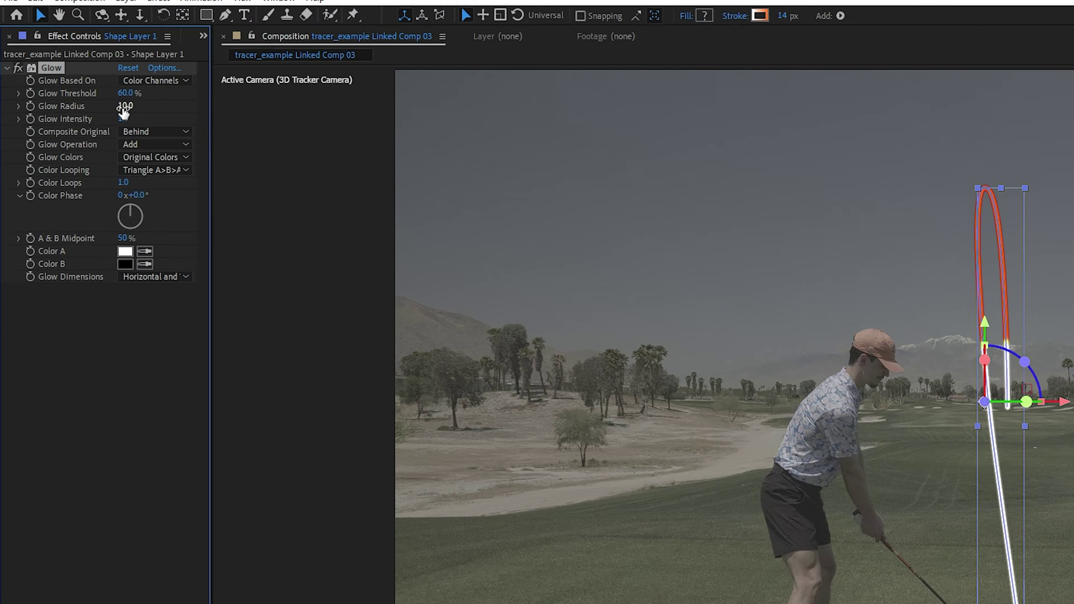
# Set the Glow effect's radius to 20 and its intensity to 2
pyautogui.click(70, 73)
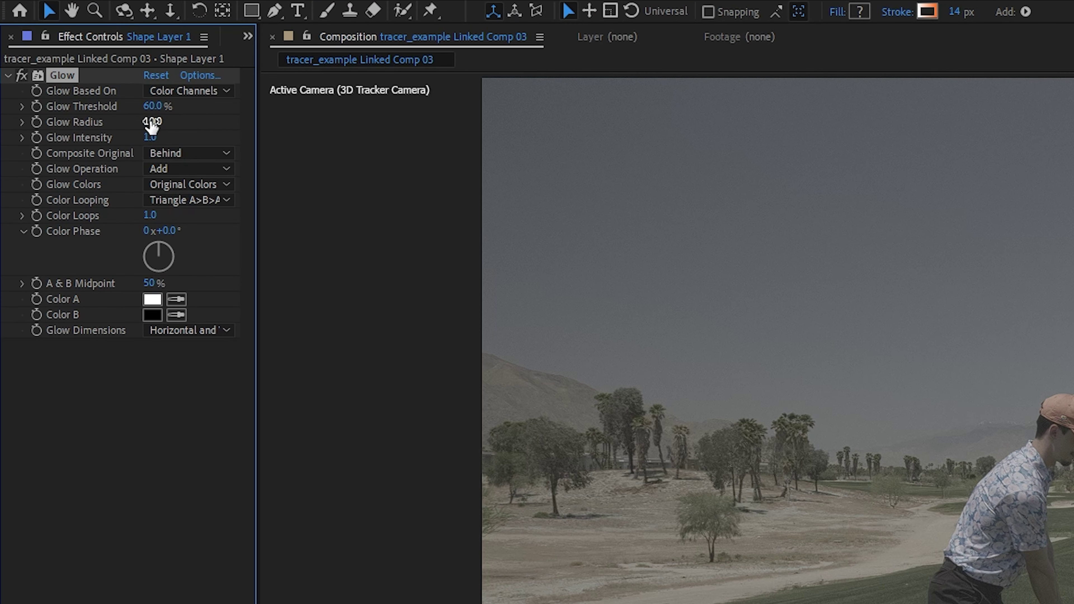
pyautogui.write('20')
pyautogui.press('Return')
pyautogui.click(151, 137)
pyautogui.write('2')
pyautogui.press('Return')
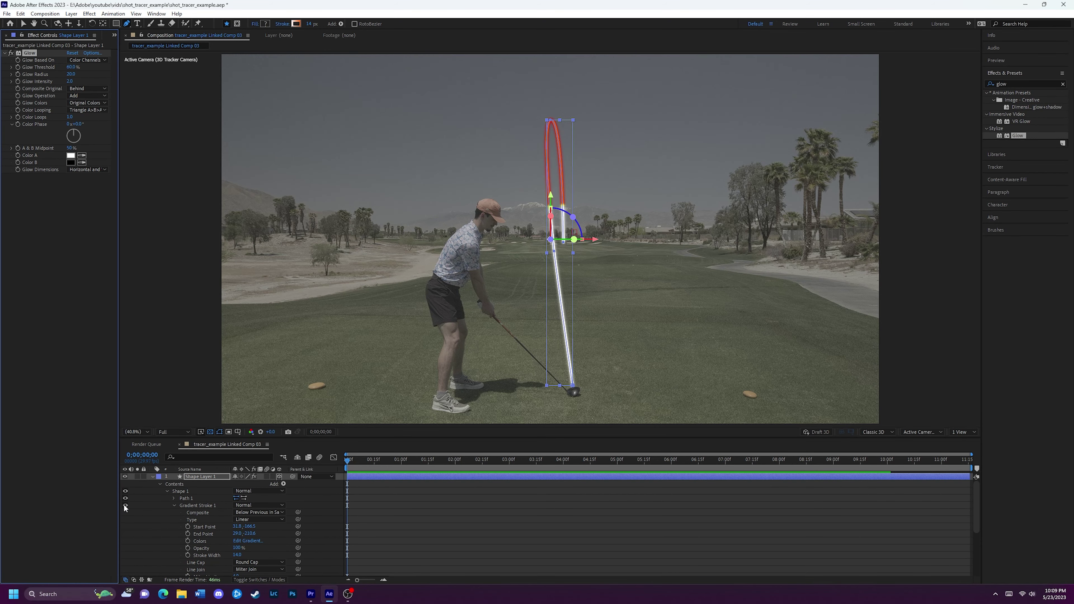
# Hide the gradient stroke and, at 0;00;01;06, shift the path's vertex near the horizon onto the ball's line of flight
pyautogui.click(125, 506)
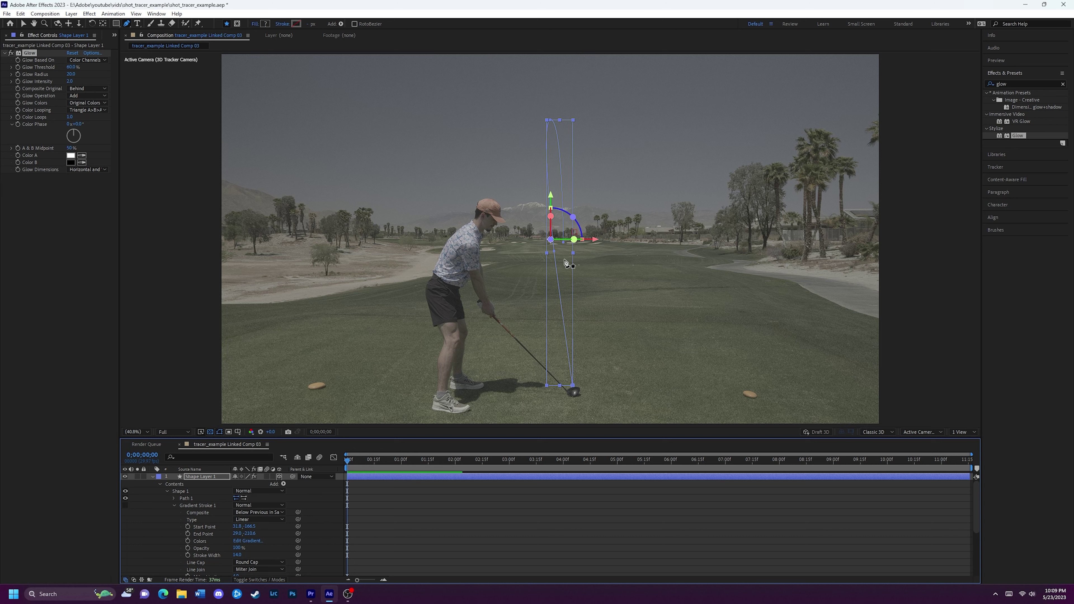
pyautogui.click(555, 254)
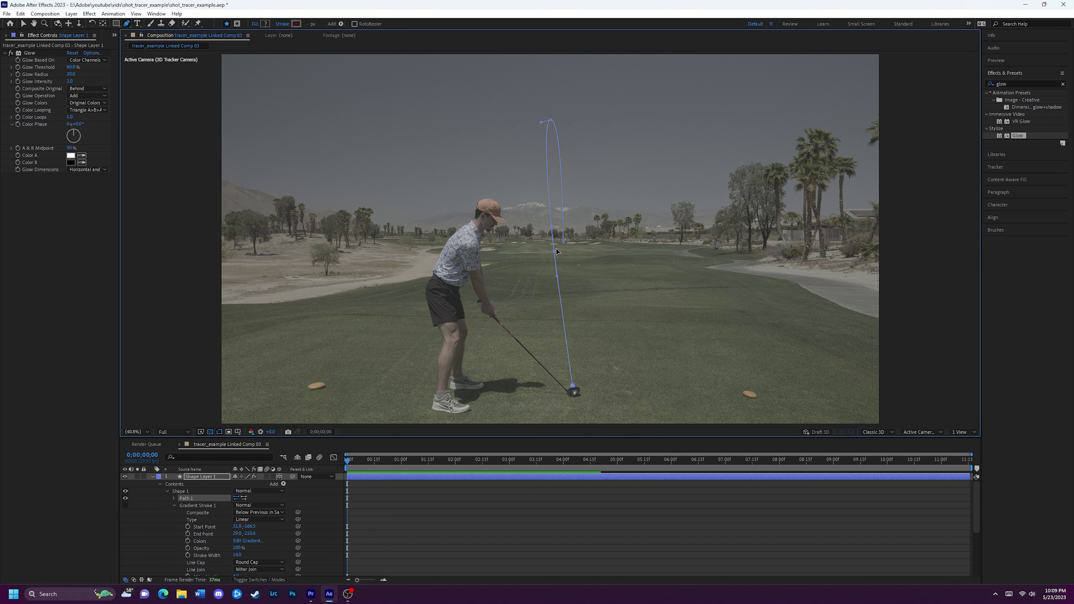
pyautogui.moveTo(347, 460); pyautogui.dragTo(408, 464)
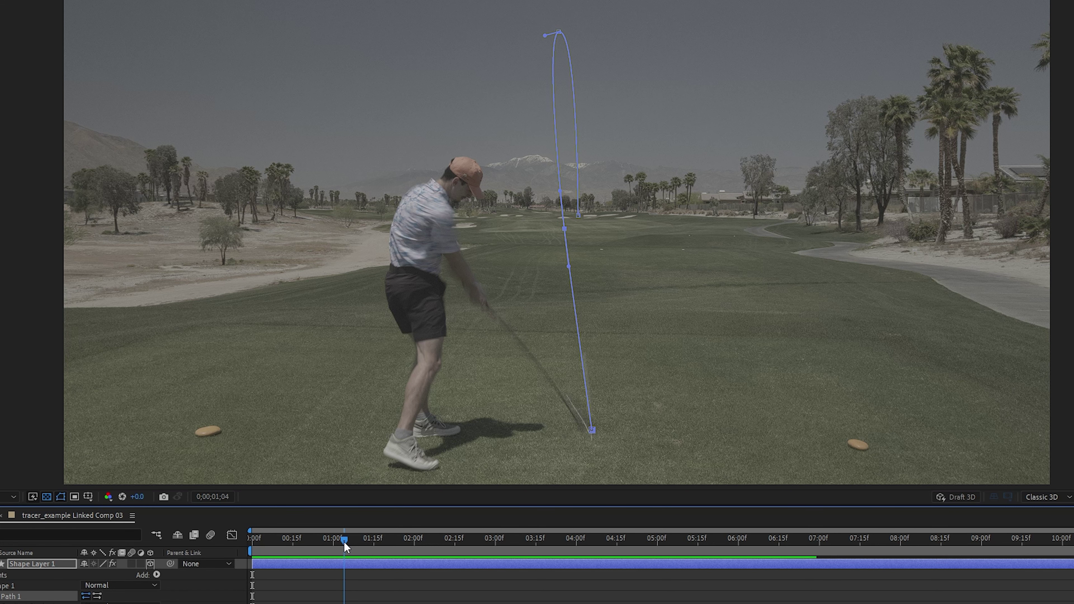
pyautogui.moveTo(344, 542); pyautogui.dragTo(349, 542)
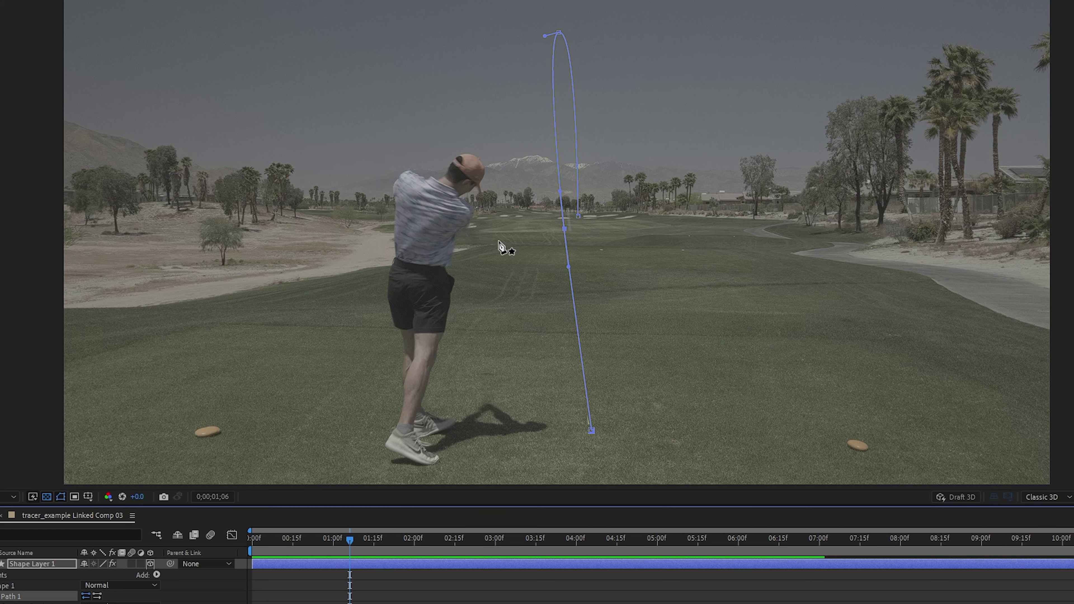
pyautogui.moveTo(563, 228); pyautogui.dragTo(568, 229)
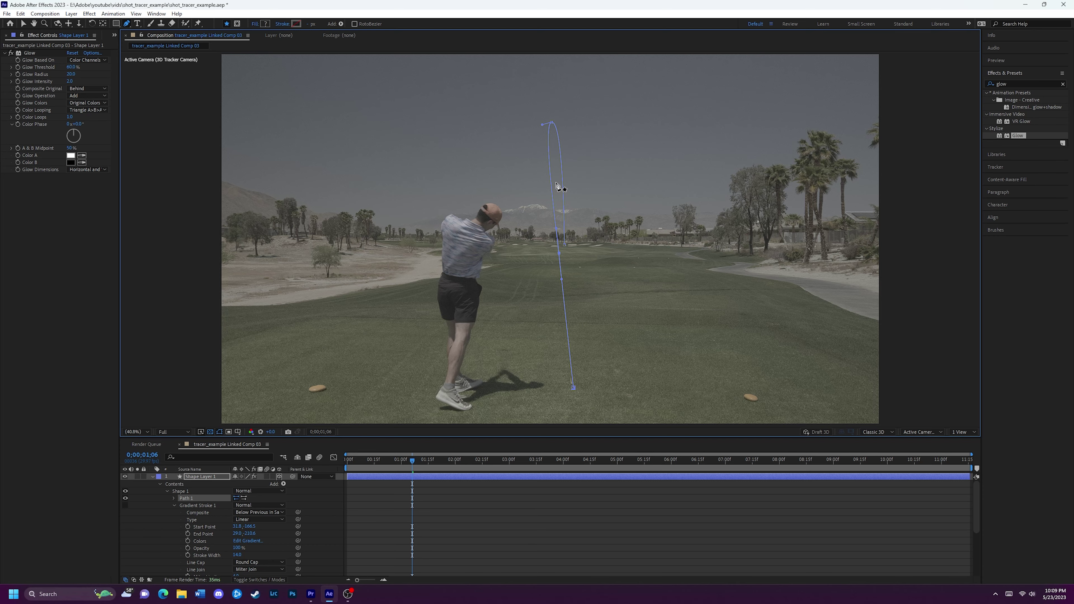
# Step through the frames from 0;00;01;06 and play onward to examine how the ball's climb compares with the path
pyautogui.scroll(1, 569, 129)
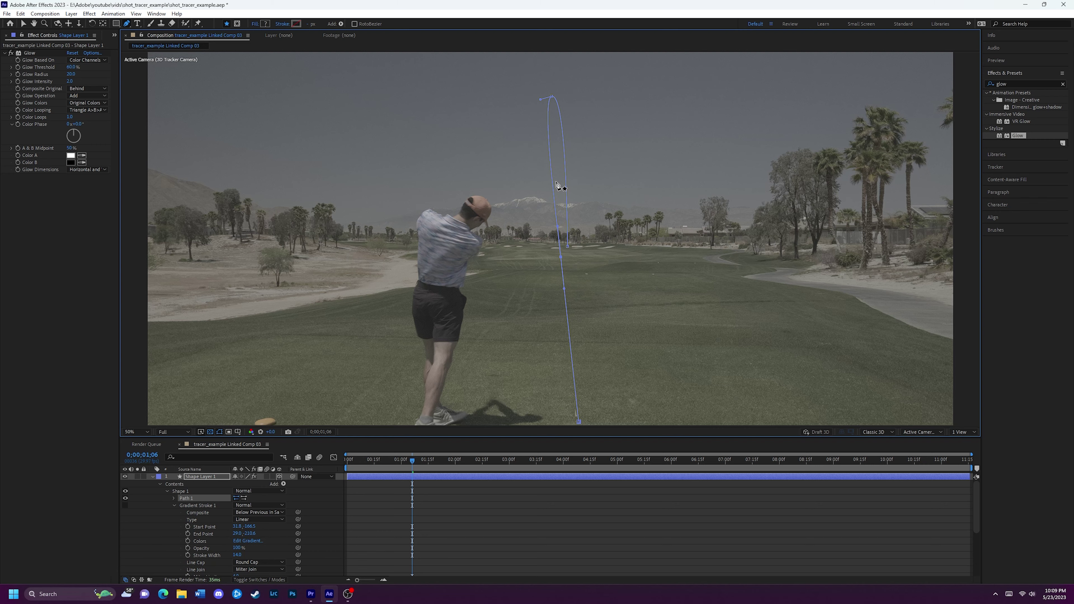
pyautogui.press('space')
pyautogui.moveTo(527, 153); pyautogui.dragTo(501, 223)
pyautogui.press('space')
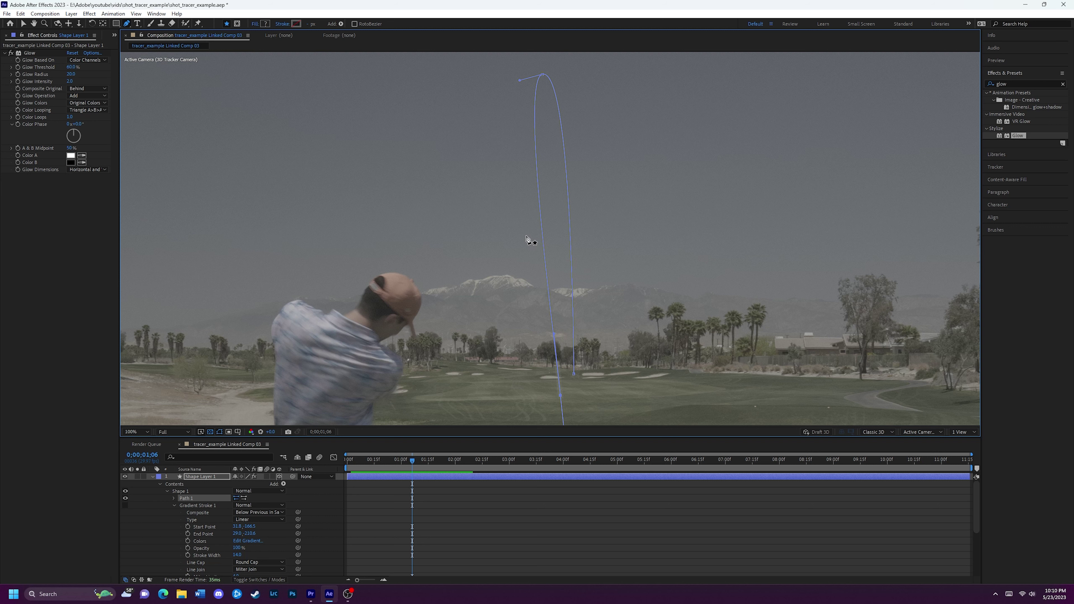
pyautogui.press('pagedown')
pyautogui.press('pagedown')
pyautogui.press('pagedown')
pyautogui.press('pagedown')
pyautogui.press('pagedown')
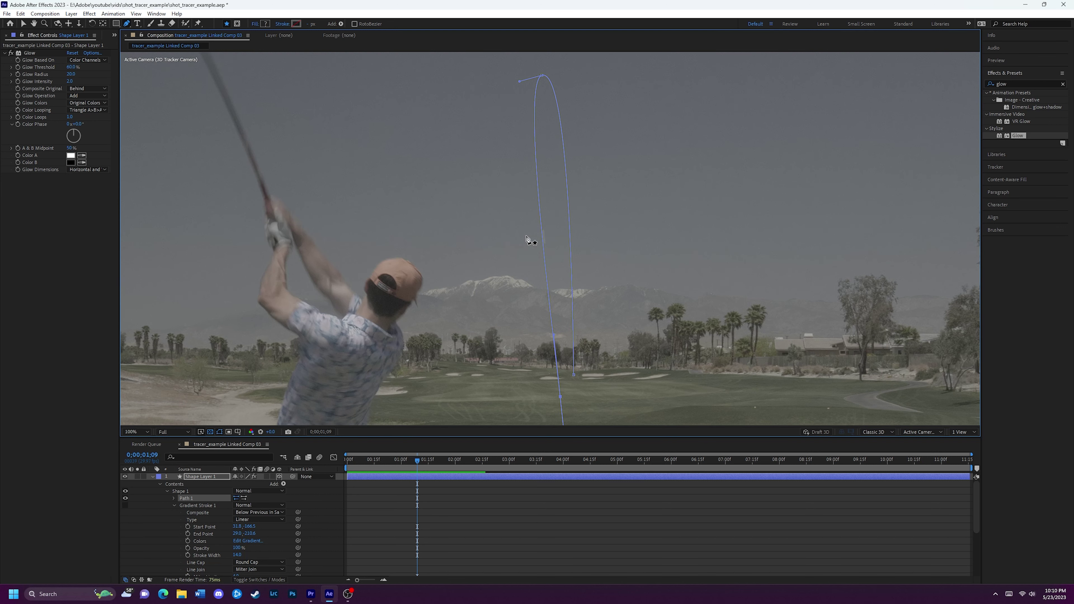
pyautogui.press('pagedown')
pyautogui.press('pagedown')
pyautogui.press('pagedown')
pyautogui.press('pagedown')
pyautogui.press('pagedown')
pyautogui.press('pagedown')
pyautogui.press('pagedown')
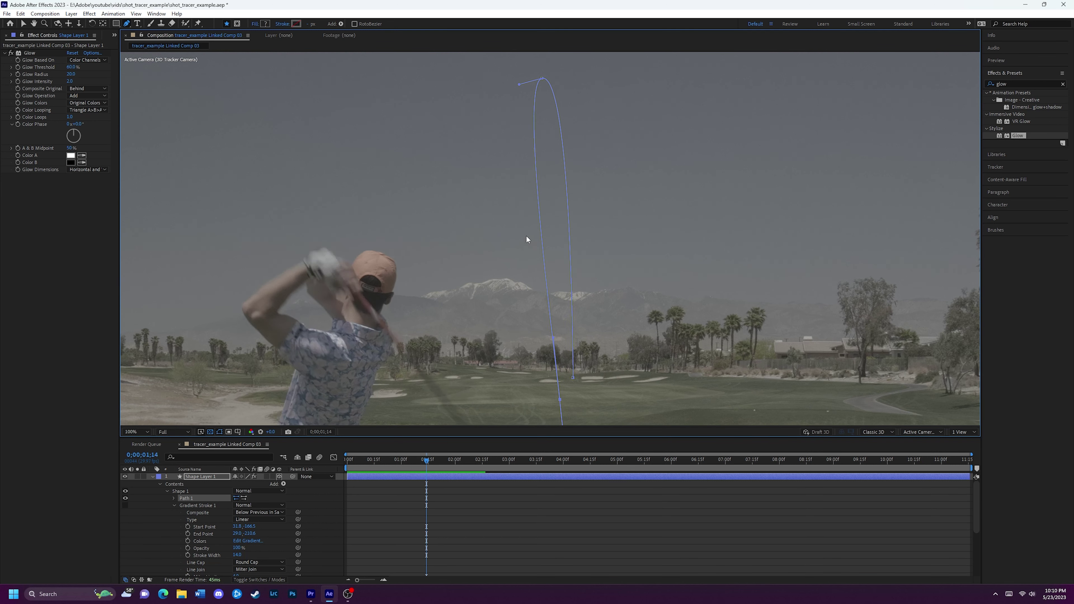
pyautogui.press('pagedown')
pyautogui.press('pagedown')
pyautogui.moveTo(510, 185); pyautogui.dragTo(525, 372)
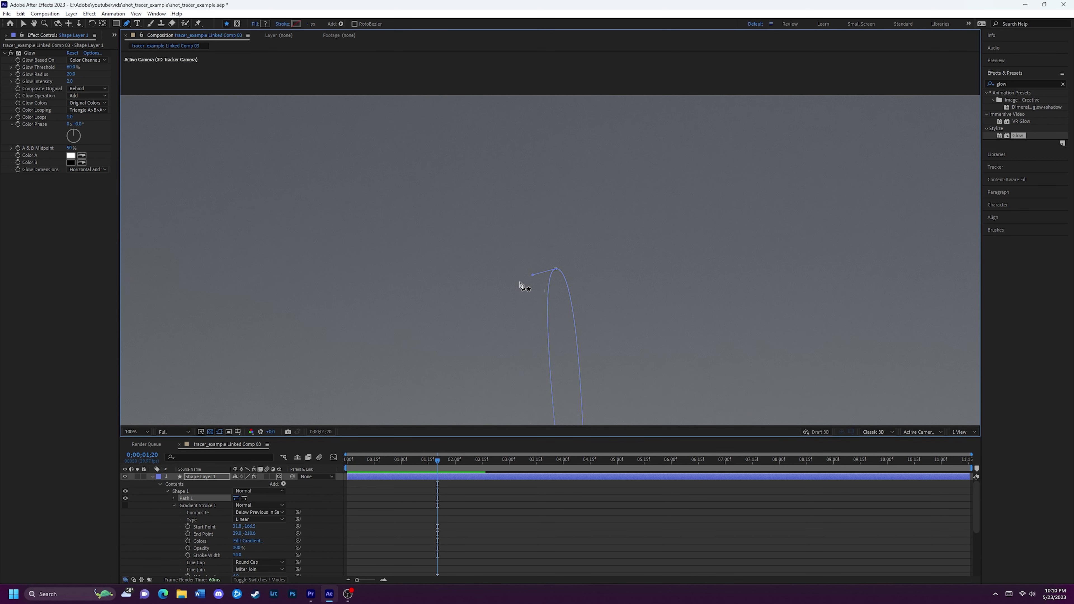
pyautogui.press('space')
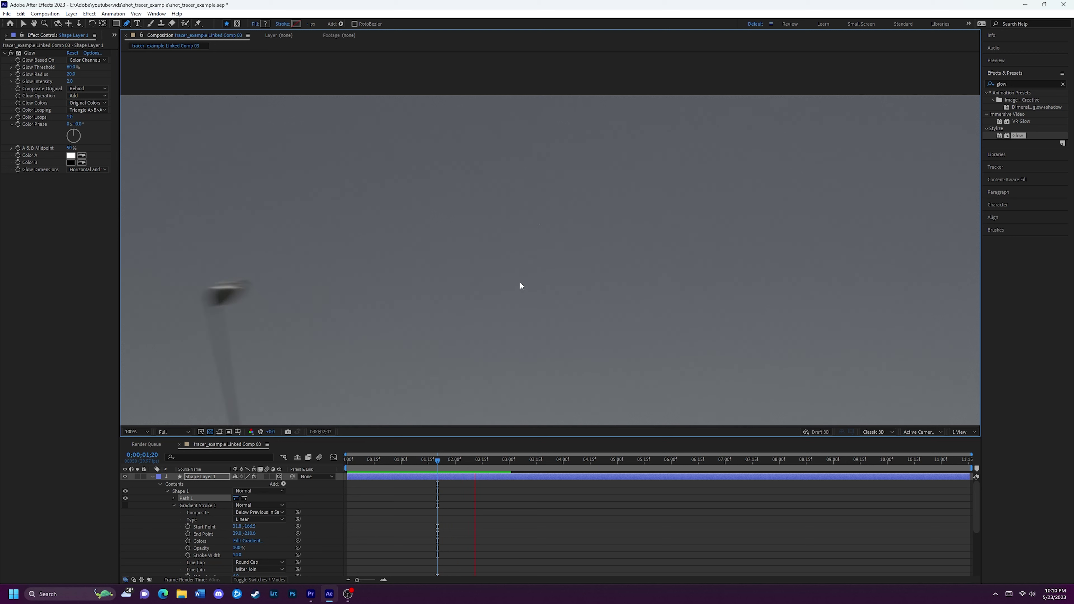
pyautogui.press('space')
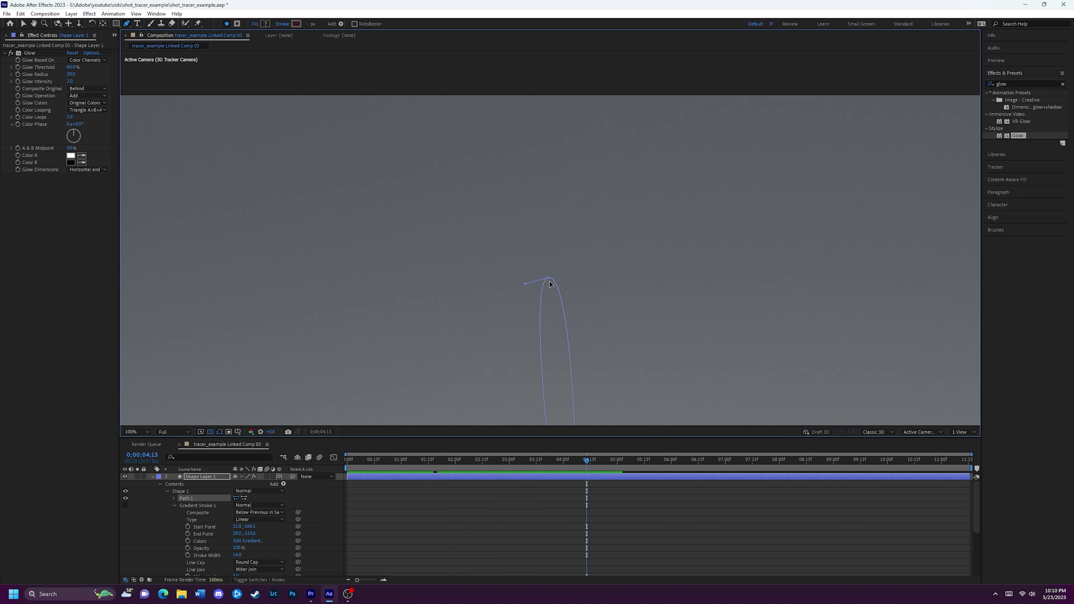
# Raise the path's apex vertex to match the peak of the ball's flight, checking between 0;00;03;29 and 0;00;04;23
pyautogui.moveTo(587, 460); pyautogui.dragTo(562, 460)
pyautogui.moveTo(548, 280); pyautogui.dragTo(583, 336)
pyautogui.scroll(2, 547, 185)
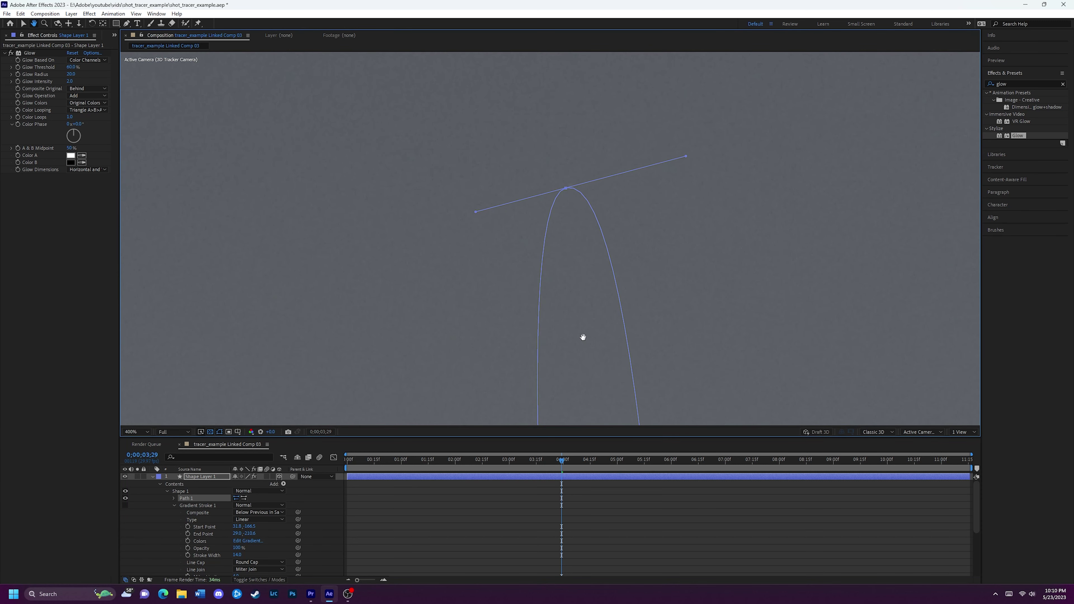
pyautogui.moveTo(562, 460); pyautogui.dragTo(605, 475)
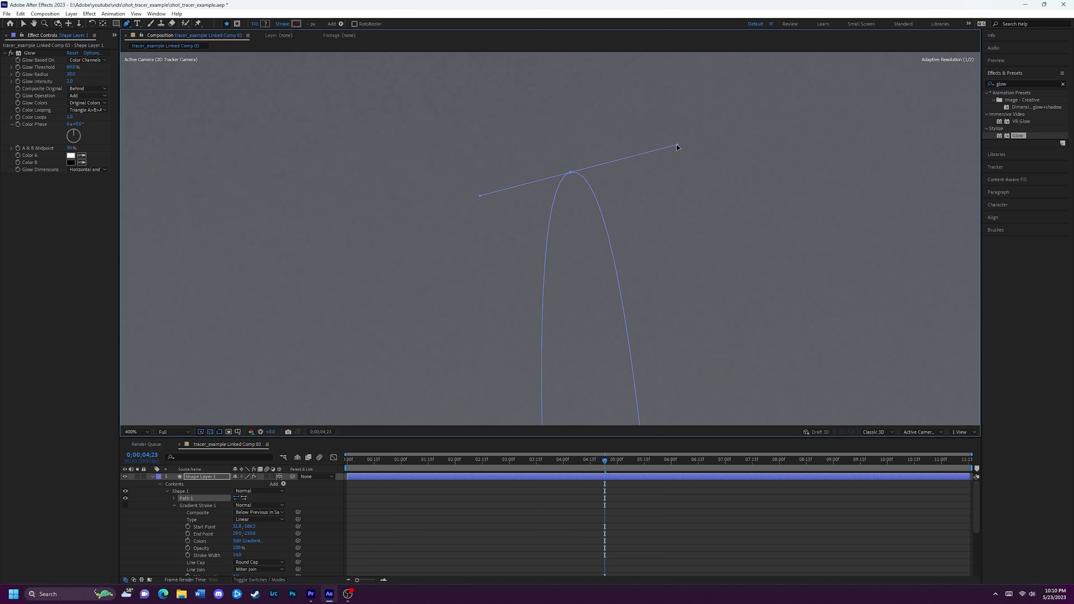
pyautogui.hotkey('shift', '/')
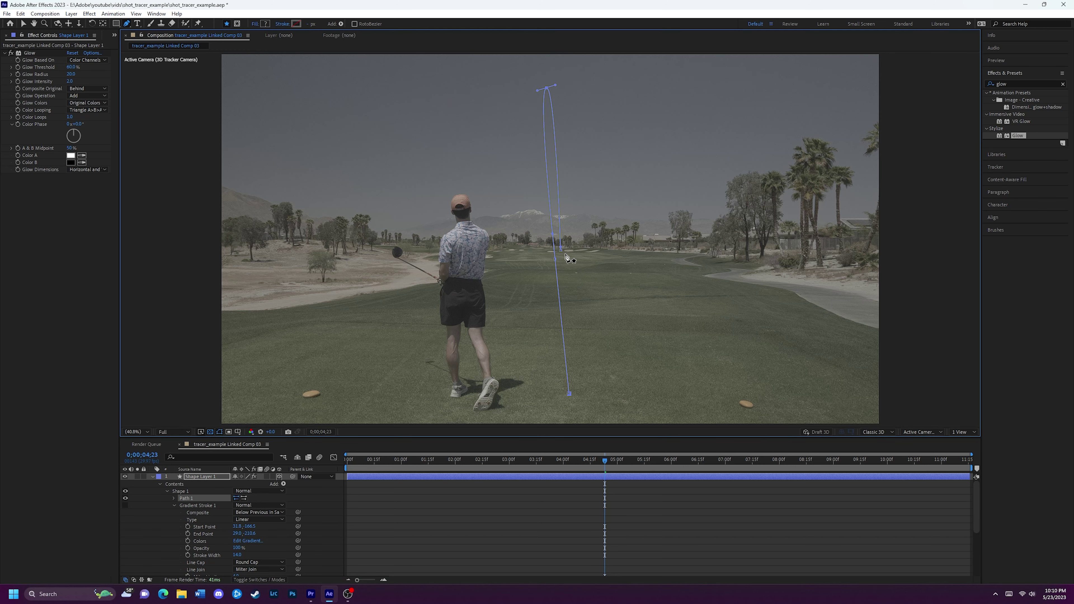
# Fine-tune the descending end of the path at the landing spot on the distant fairway
pyautogui.scroll(4, 567, 257)
pyautogui.moveTo(561, 244); pyautogui.dragTo(559, 242)
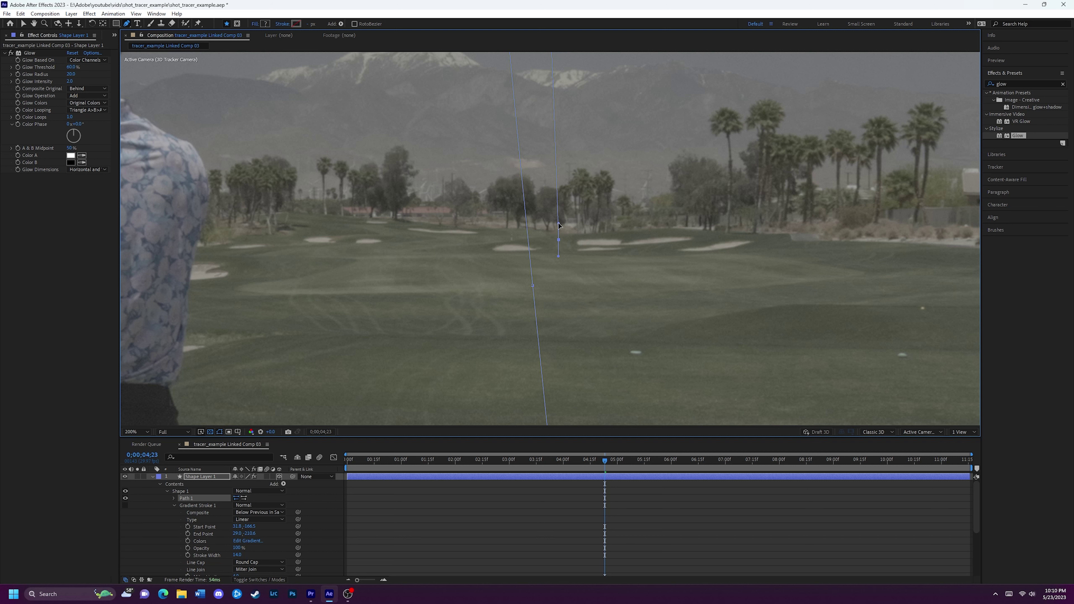
pyautogui.hotkey('shift', '/')
# Go to the impact frame at 0;00;01;03 and add Trim Paths inside Shape 1
pyautogui.moveTo(605, 460); pyautogui.dragTo(421, 471)
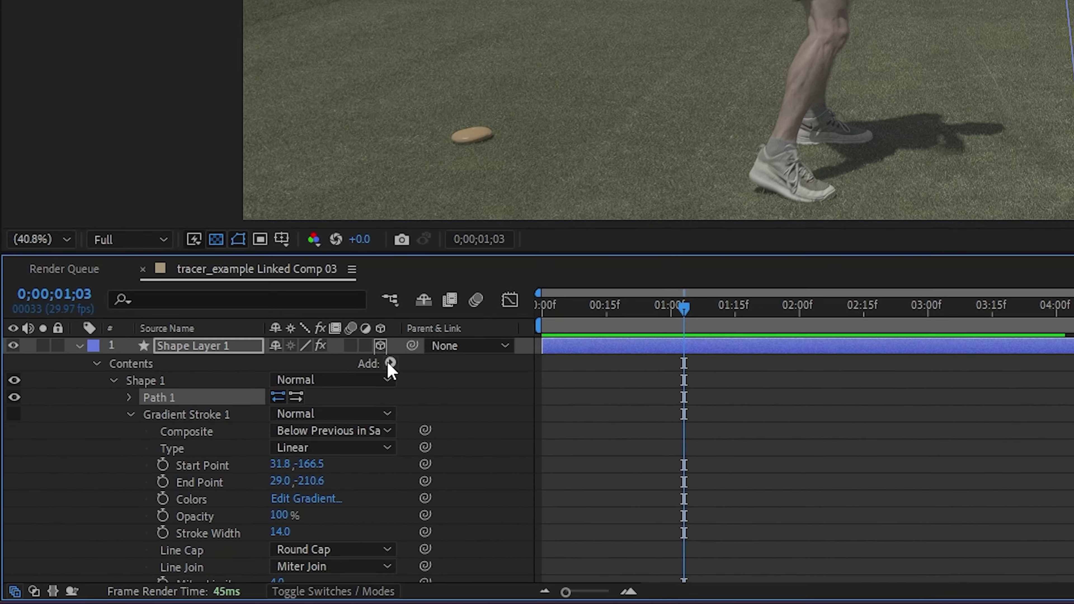
pyautogui.click(284, 485)
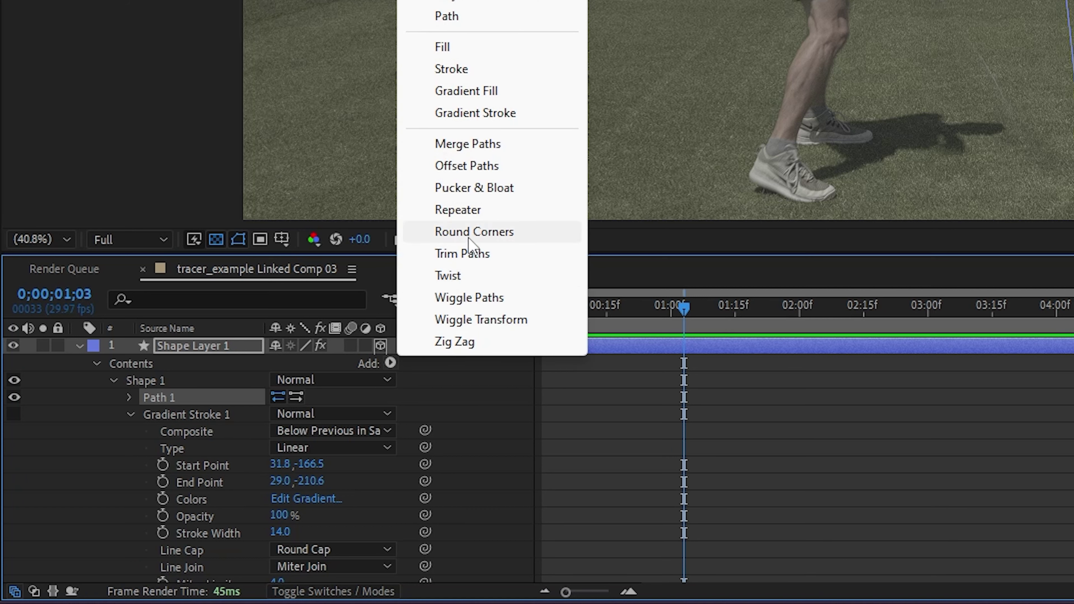
pyautogui.click(472, 253)
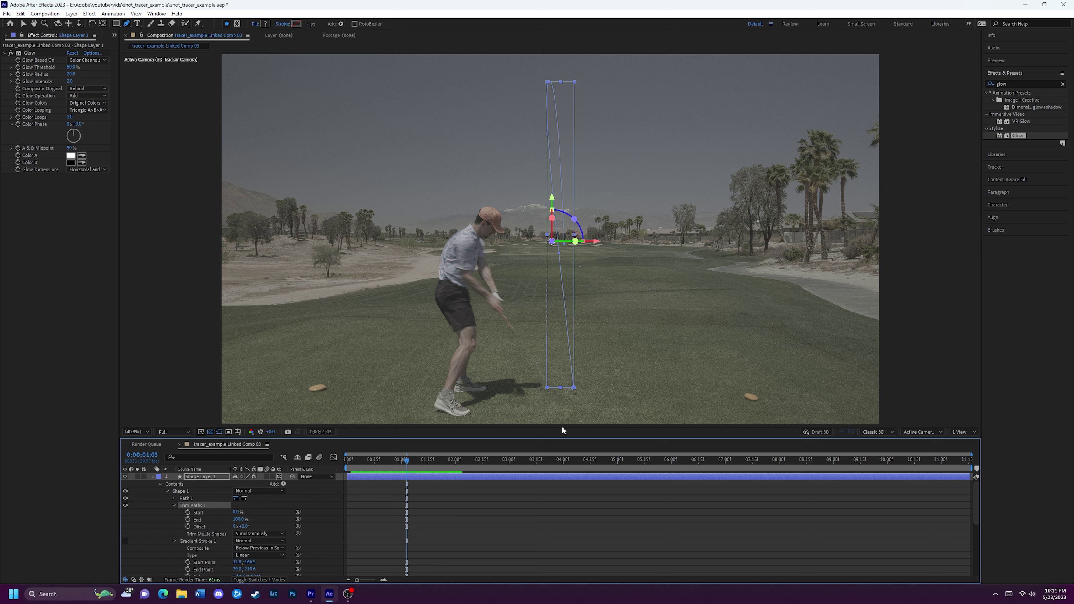
# Keyframe the Trim Paths End value at 0% on frame 0;00;01;03 and show the gradient stroke again
pyautogui.press('pagedown')
pyautogui.press('pageup')
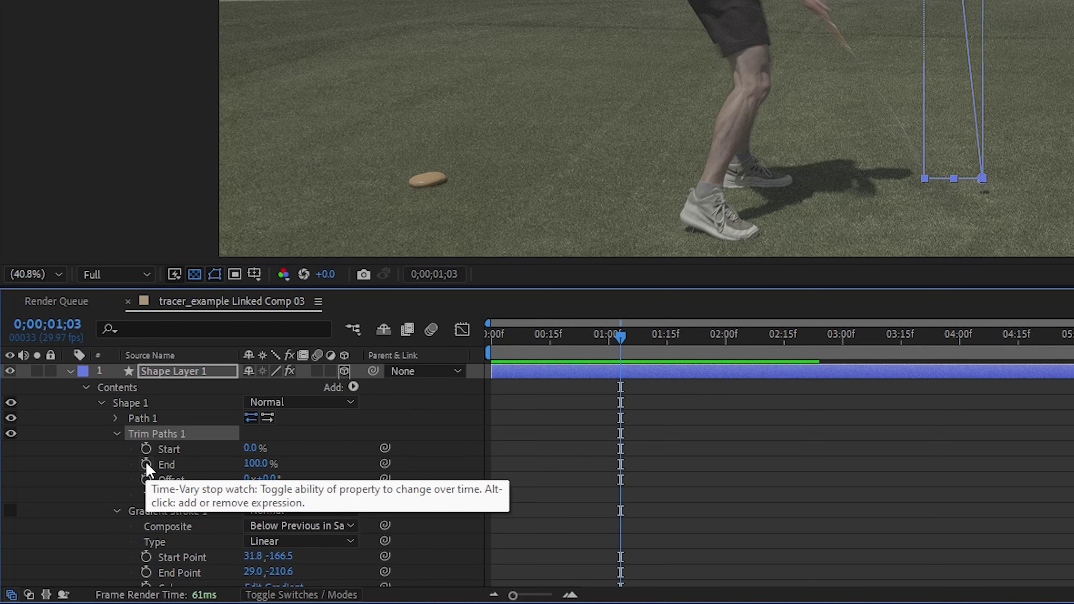
pyautogui.click(147, 464)
pyautogui.moveTo(257, 465); pyautogui.dragTo(117, 471)
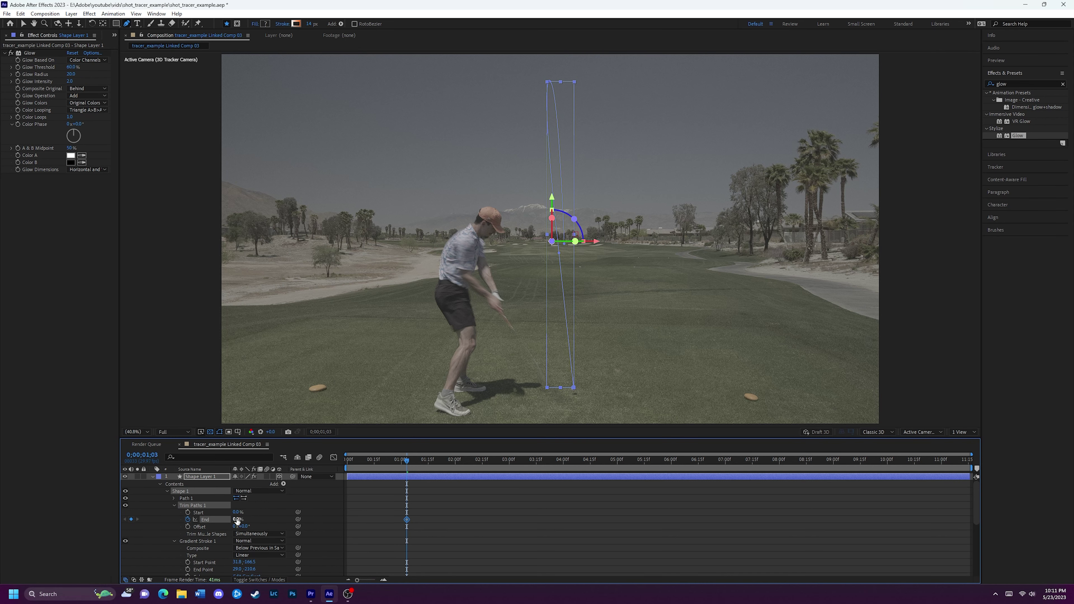
pyautogui.moveTo(237, 522); pyautogui.dragTo(228, 520)
# Keyframe the Trim Paths End to follow the ball from 0;00;01;04, reaching 31% at 0;00;01;06
pyautogui.scroll(3, 565, 347)
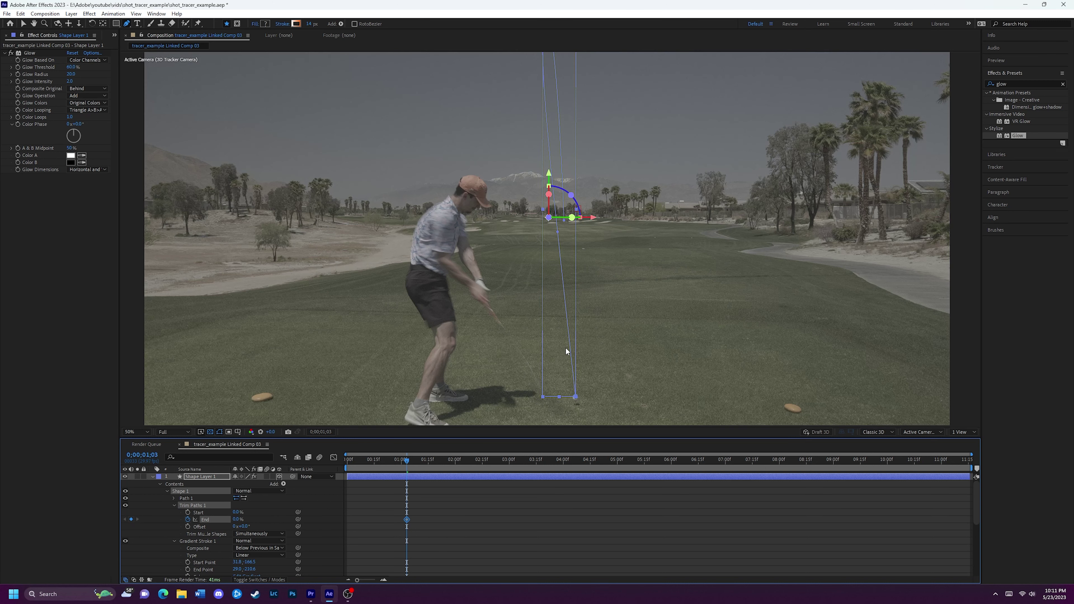
pyautogui.moveTo(569, 363); pyautogui.dragTo(537, 316)
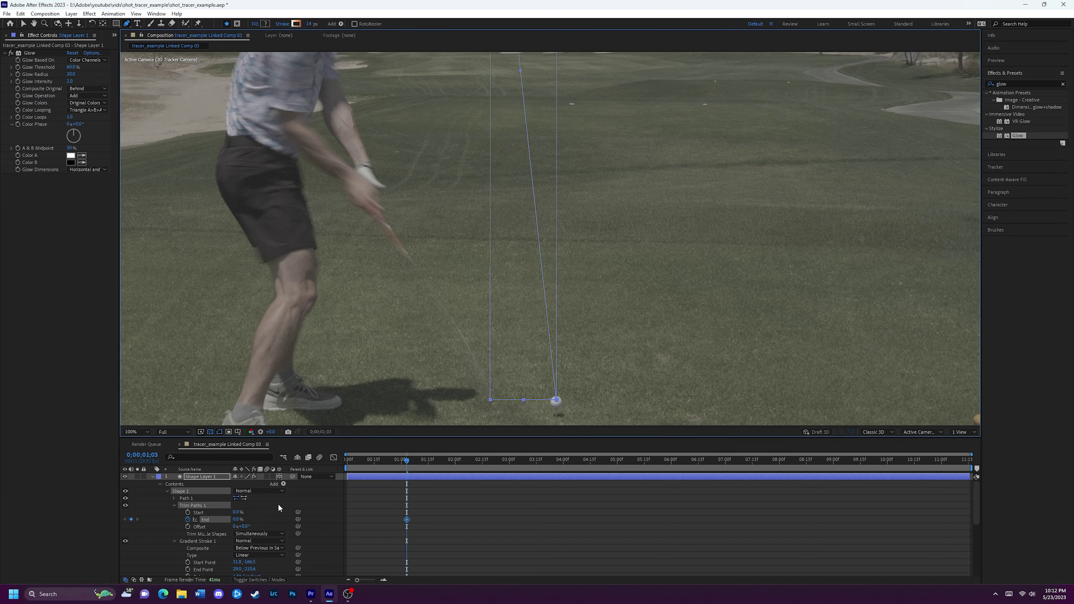
pyautogui.press('pagedown')
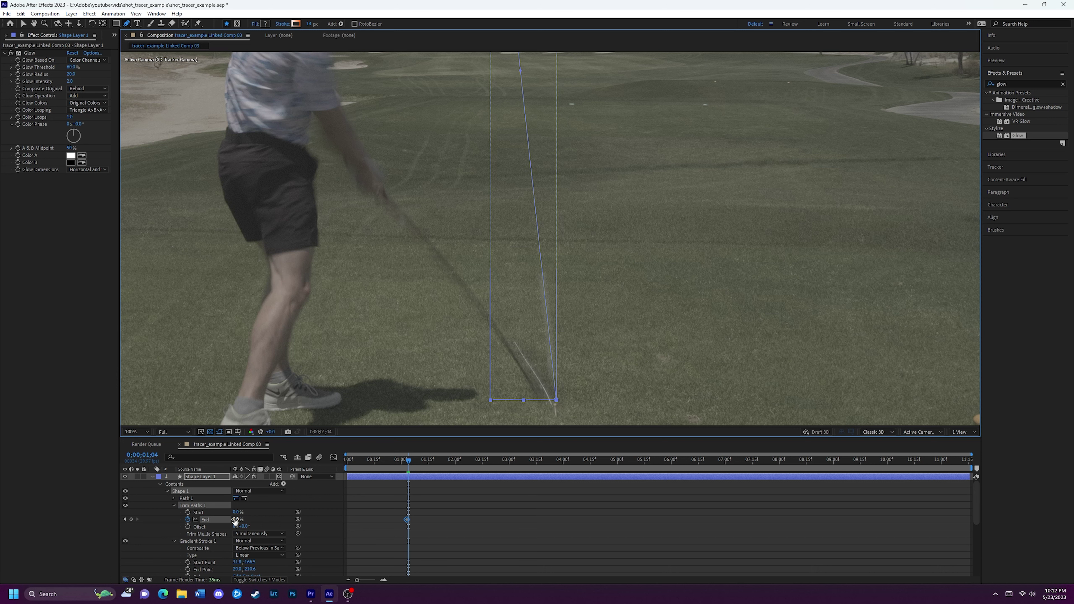
pyautogui.moveTo(235, 522); pyautogui.dragTo(239, 519)
pyautogui.press('pagedown')
pyautogui.press('pagedown')
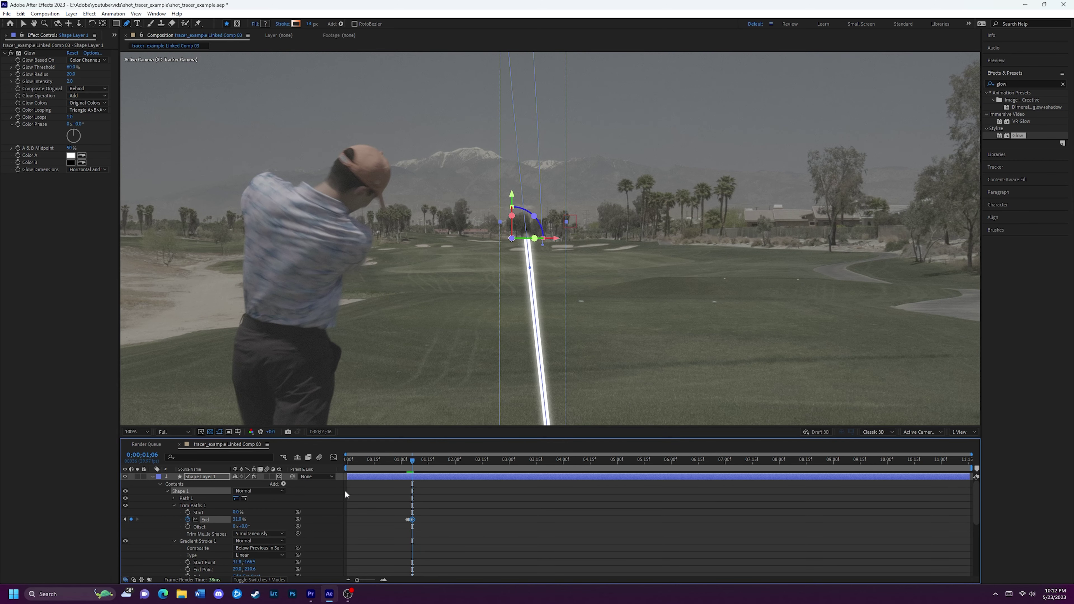
# Advance to 0;00;01;09 and keyframe the Trim Paths End at 43% to match the ball's position
pyautogui.press('space')
pyautogui.moveTo(623, 221); pyautogui.dragTo(629, 377)
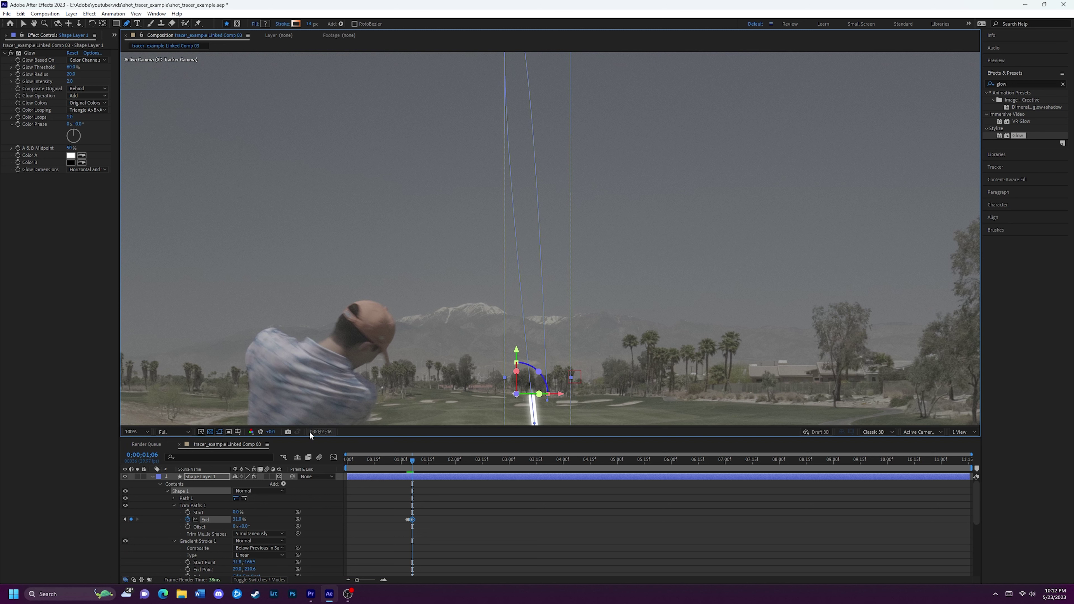
pyautogui.press('pagedown')
pyautogui.press('pagedown')
pyautogui.press('pagedown')
pyautogui.moveTo(237, 520); pyautogui.dragTo(241, 519)
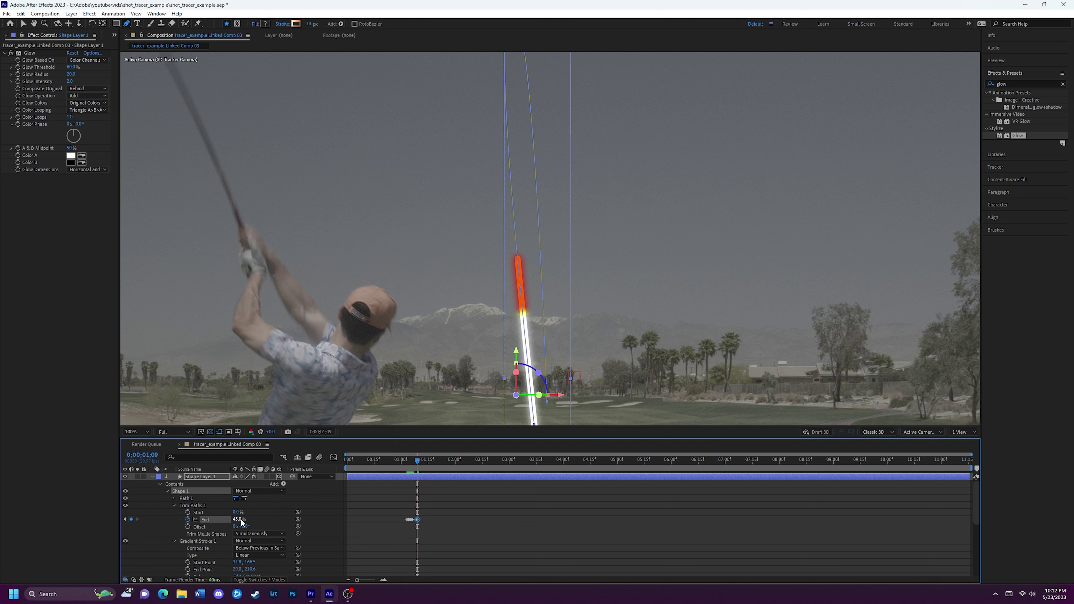
# Advance to 0;00;01;15 and keyframe the Trim Paths End at 51% to continue following the ball
pyautogui.press('pagedown')
pyautogui.press('pagedown')
pyautogui.press('pagedown')
pyautogui.press('pagedown')
pyautogui.press('pagedown')
pyautogui.press('pagedown')
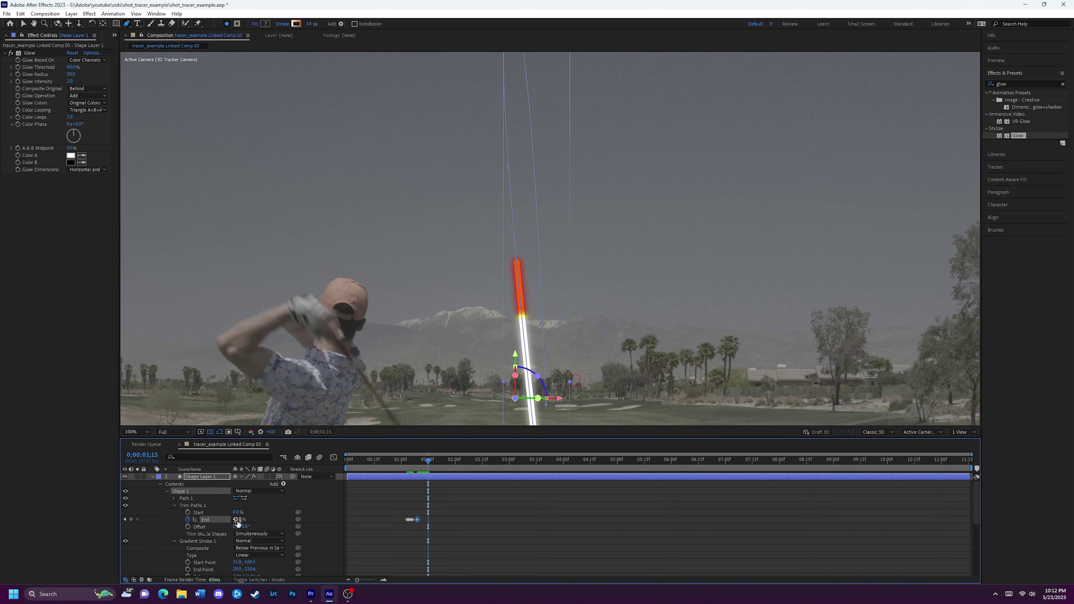
pyautogui.moveTo(239, 520); pyautogui.dragTo(240, 520)
pyautogui.moveTo(579, 219); pyautogui.dragTo(602, 388)
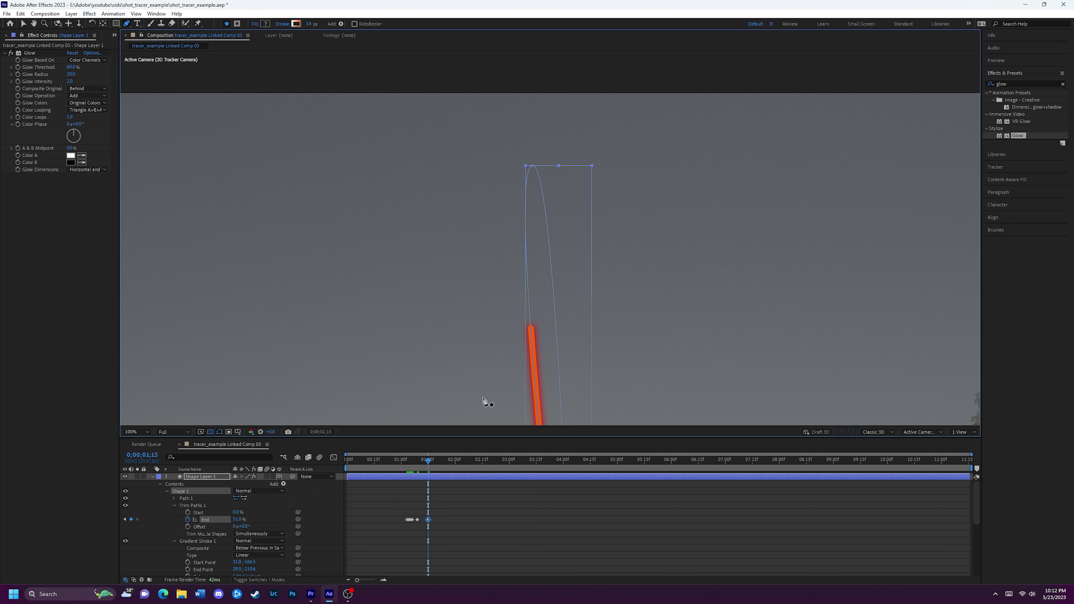
# Keyframe the Trim Paths End at 62% around 0;00;02;22 and at 68% on 0;00;05;05 to follow the ball
pyautogui.moveTo(430, 461); pyautogui.dragTo(495, 464)
pyautogui.moveTo(238, 521); pyautogui.dragTo(243, 521)
pyautogui.moveTo(497, 461); pyautogui.dragTo(626, 462)
pyautogui.scroll(3, 538, 308)
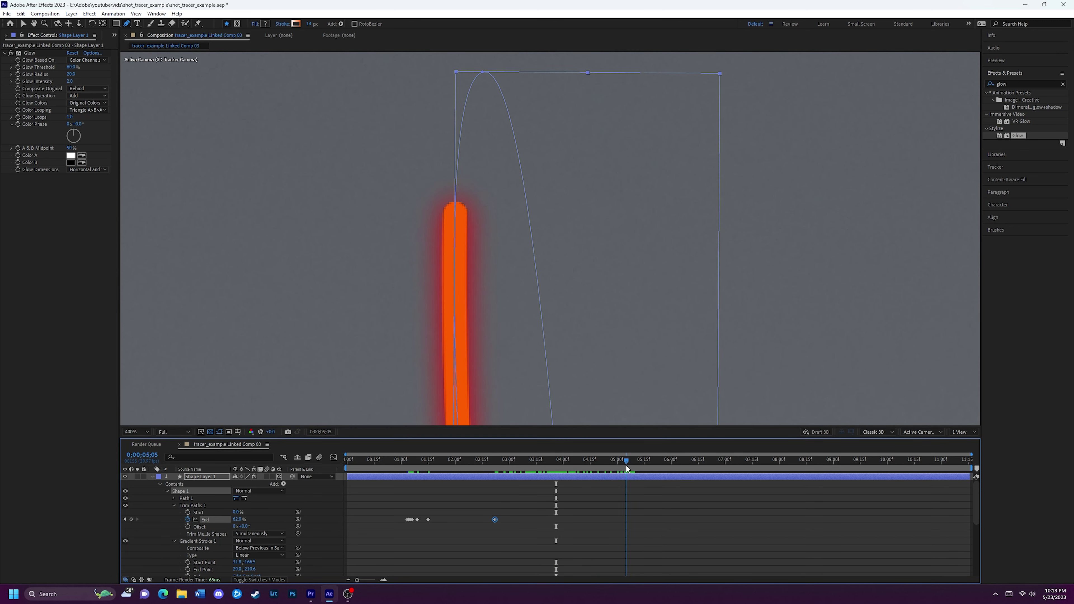
pyautogui.moveTo(238, 520); pyautogui.dragTo(240, 520)
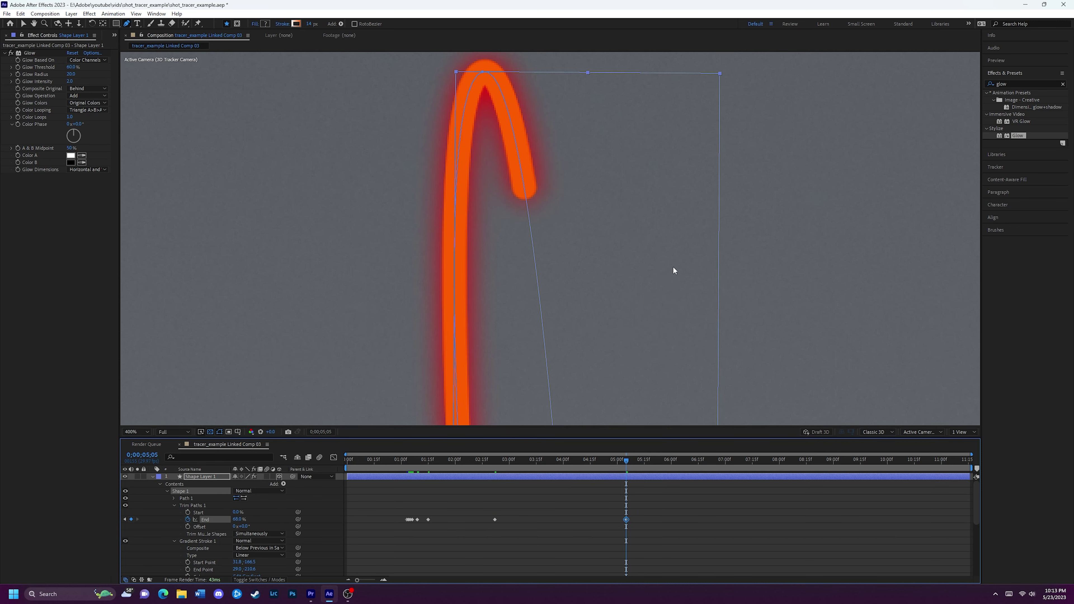
# Keyframe the Trim Paths End at 100% on 0;00;10;13 to finish the tracer at the landing point
pyautogui.hotkey('shift', '/')
pyautogui.moveTo(627, 461); pyautogui.dragTo(909, 466)
pyautogui.moveTo(238, 520); pyautogui.dragTo(388, 524)
# Show the Trim Paths End animation as a value graph and smooth all its keyframes with Bezier curves
pyautogui.moveTo(809, 464); pyautogui.dragTo(404, 461)
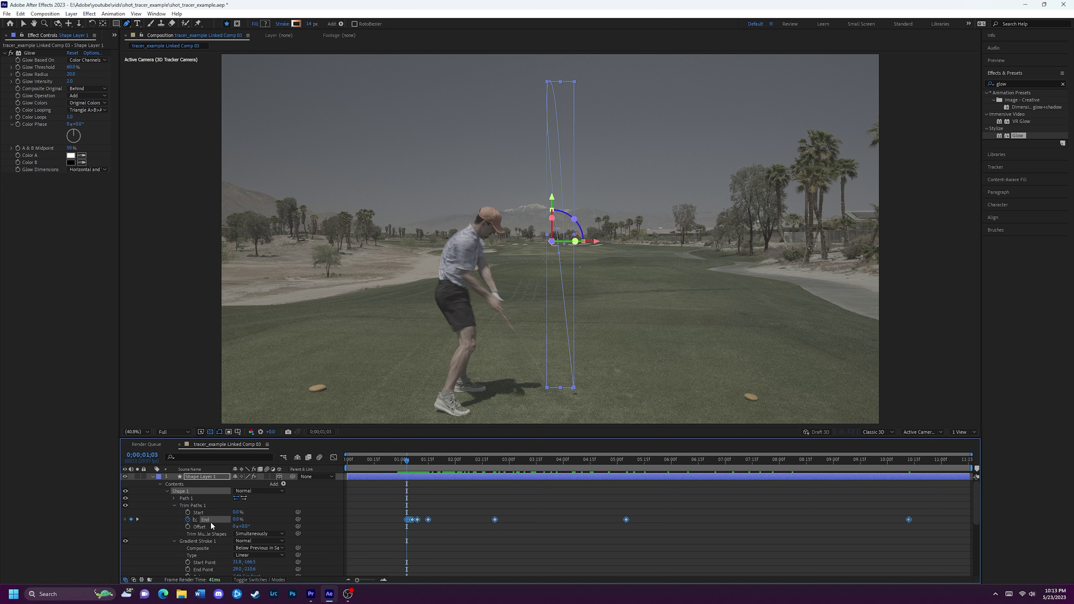
pyautogui.click(333, 458)
pyautogui.press('v')
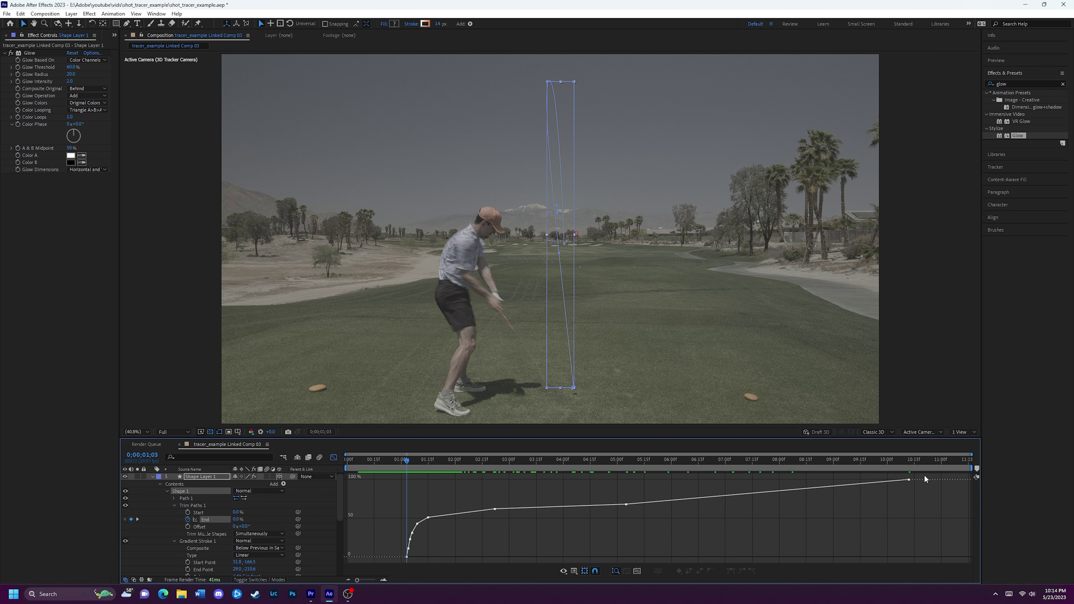
pyautogui.click(208, 519)
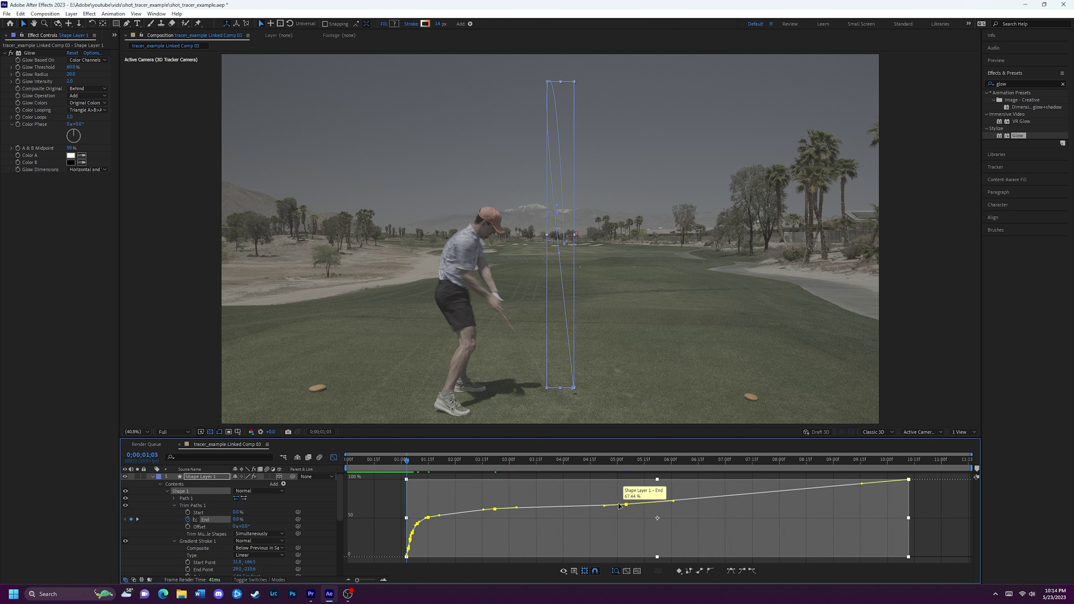
pyautogui.click(426, 520)
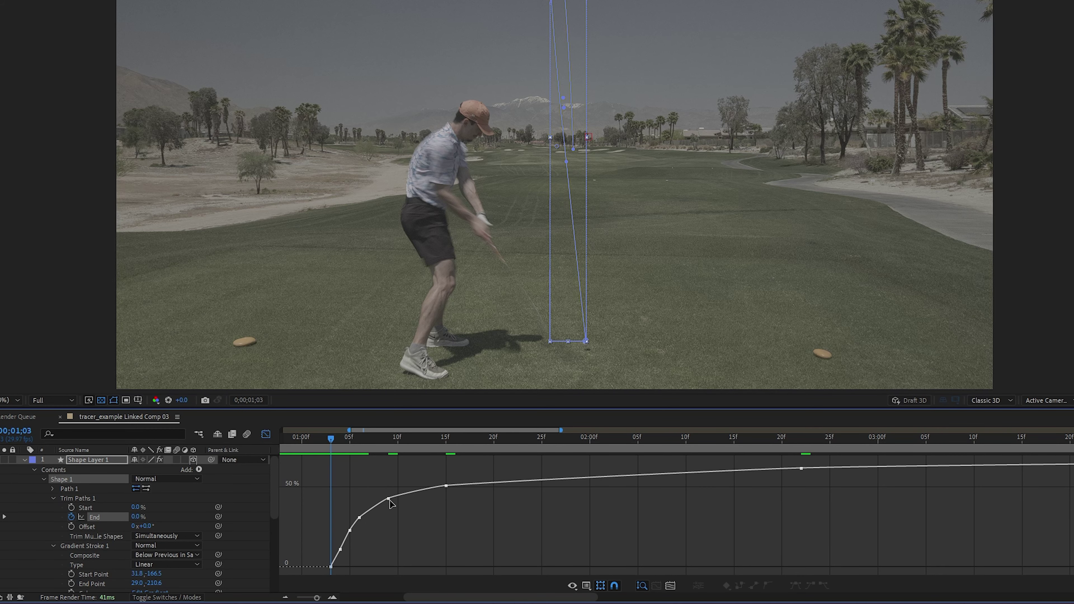
# Refine the Bezier handles of the End keyframes so the curve flows evenly up to the final keyframe
pyautogui.doubleClick(370, 511)
pyautogui.click(362, 515)
pyautogui.click(388, 498)
pyautogui.click(446, 485)
pyautogui.moveTo(449, 485); pyautogui.dragTo(522, 479)
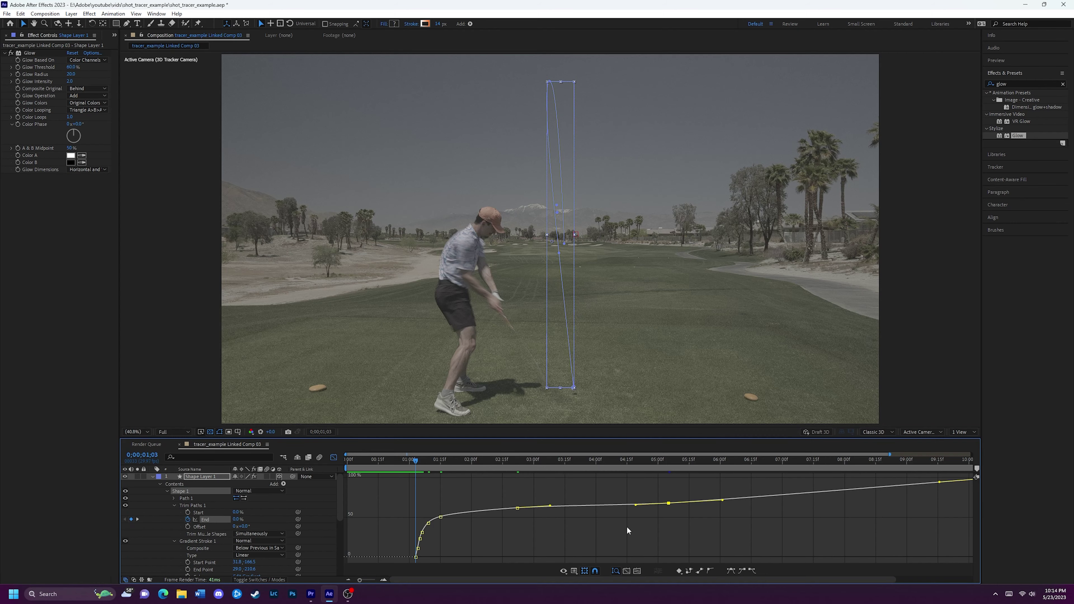
pyautogui.scroll(-2, 628, 527)
pyautogui.moveTo(862, 485); pyautogui.dragTo(852, 489)
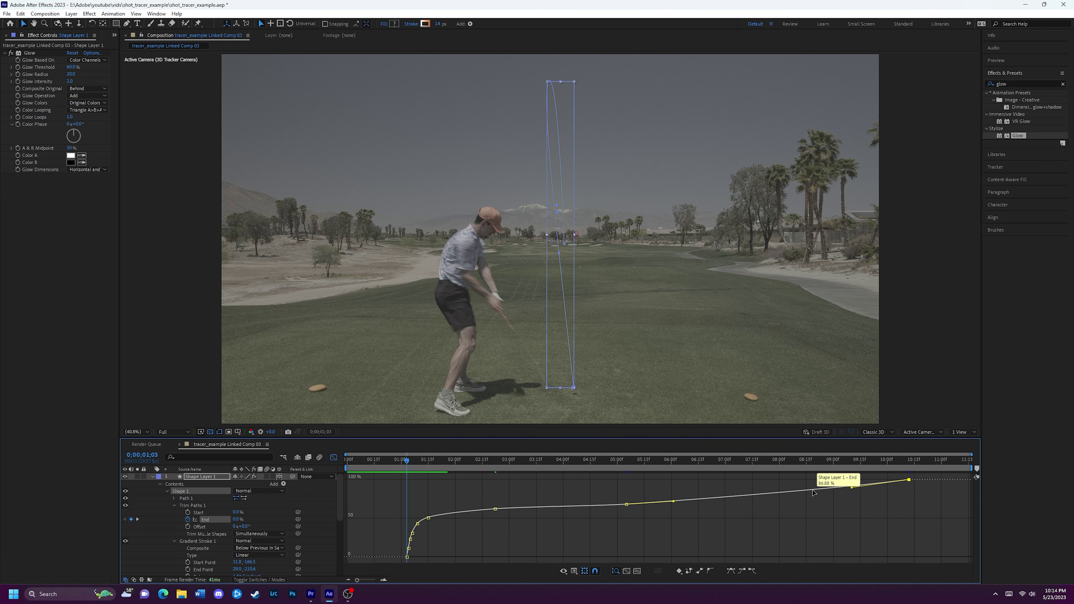
# Compare the tracer with the ball at 0;00;02;02, lengthen the curve handle after the 0;00;01;15 End keyframe, and preview the animation
pyautogui.click(403, 462)
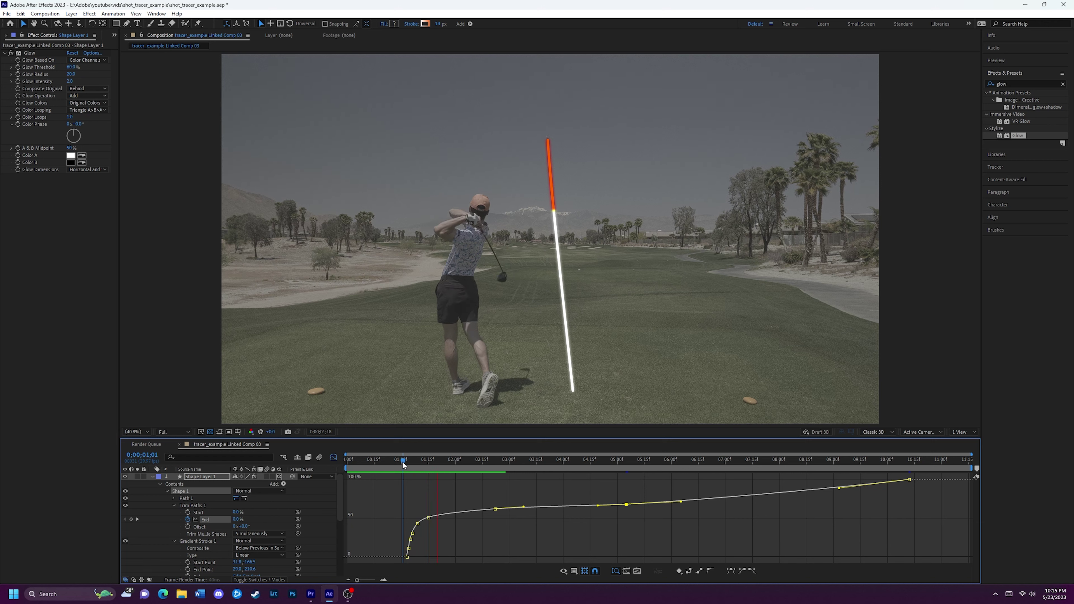
pyautogui.moveTo(403, 461); pyautogui.dragTo(459, 464)
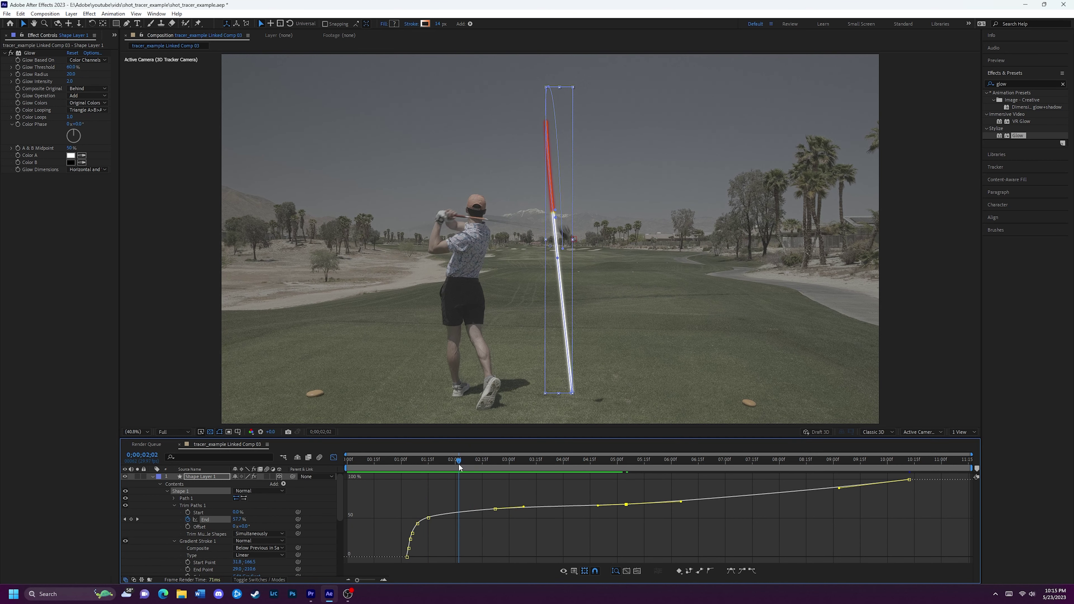
pyautogui.scroll(3, 548, 108)
pyautogui.scroll(1, 549, 108)
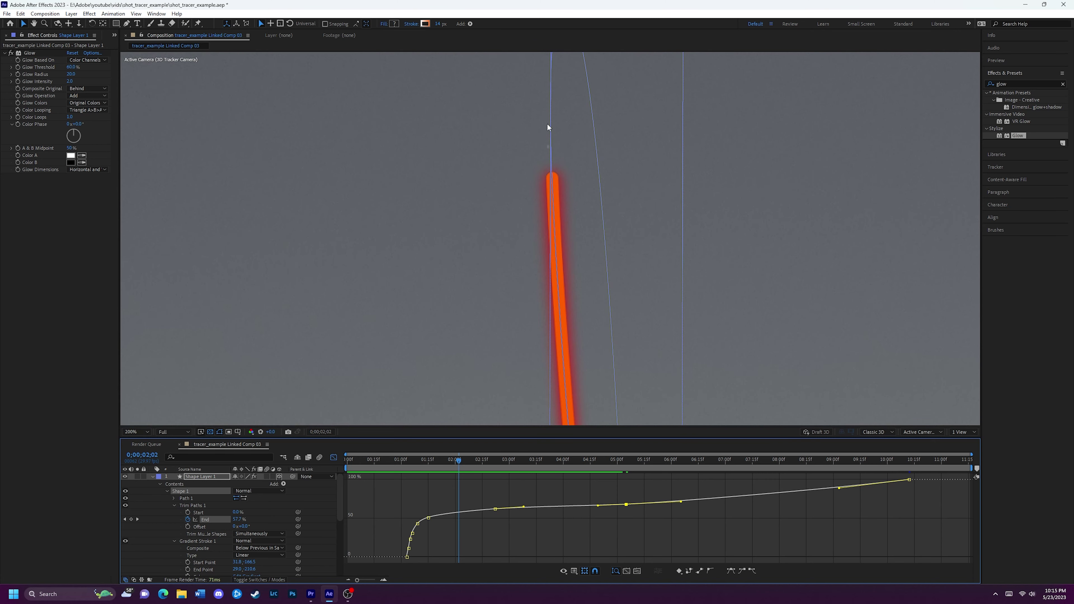
pyautogui.moveTo(505, 142); pyautogui.dragTo(494, 252)
pyautogui.click(428, 517)
pyautogui.moveTo(443, 514); pyautogui.dragTo(454, 512)
pyautogui.hotkey('shift', '/')
pyautogui.moveTo(546, 459); pyautogui.dragTo(415, 462)
pyautogui.press('space')
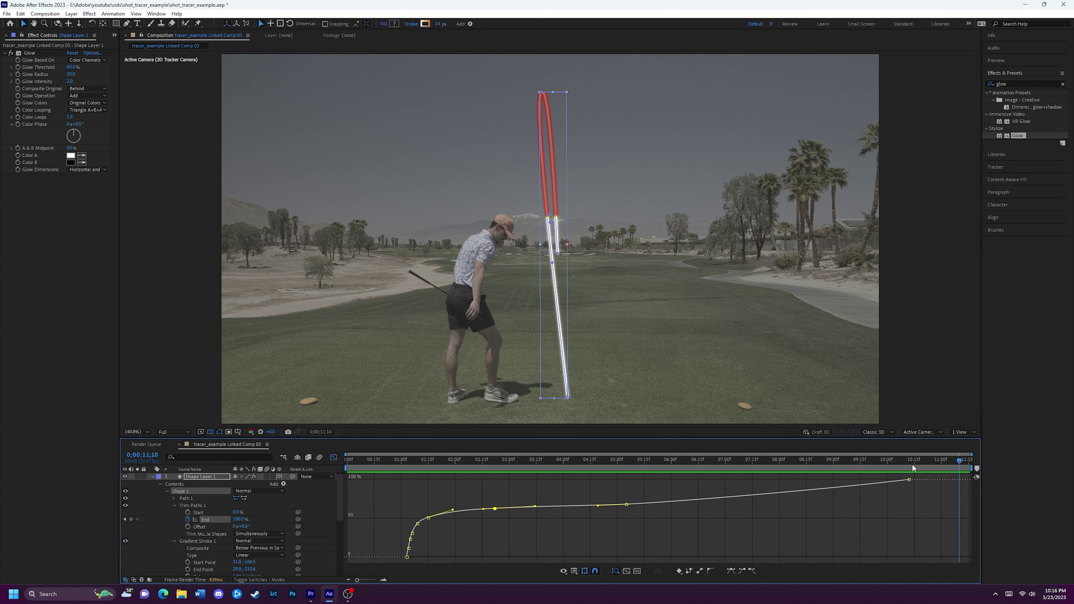
# Keyframe the Trim Paths Start at 0% on 0;00;10;13 and at 100% on 0;00;11;09 to wipe the tracer away
pyautogui.click(910, 460)
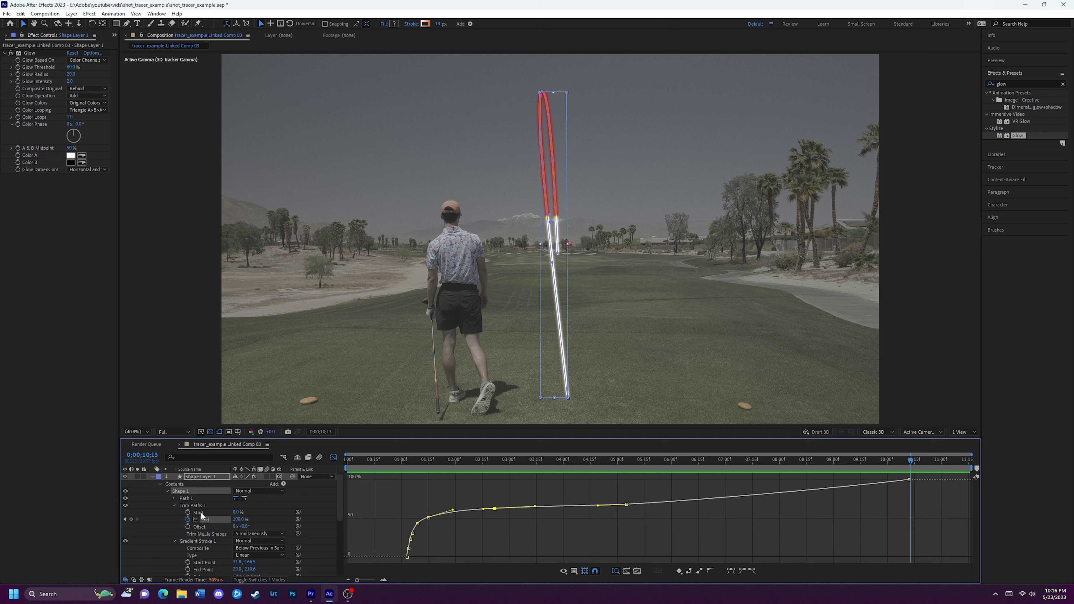
pyautogui.click(188, 513)
pyautogui.moveTo(912, 459); pyautogui.dragTo(957, 460)
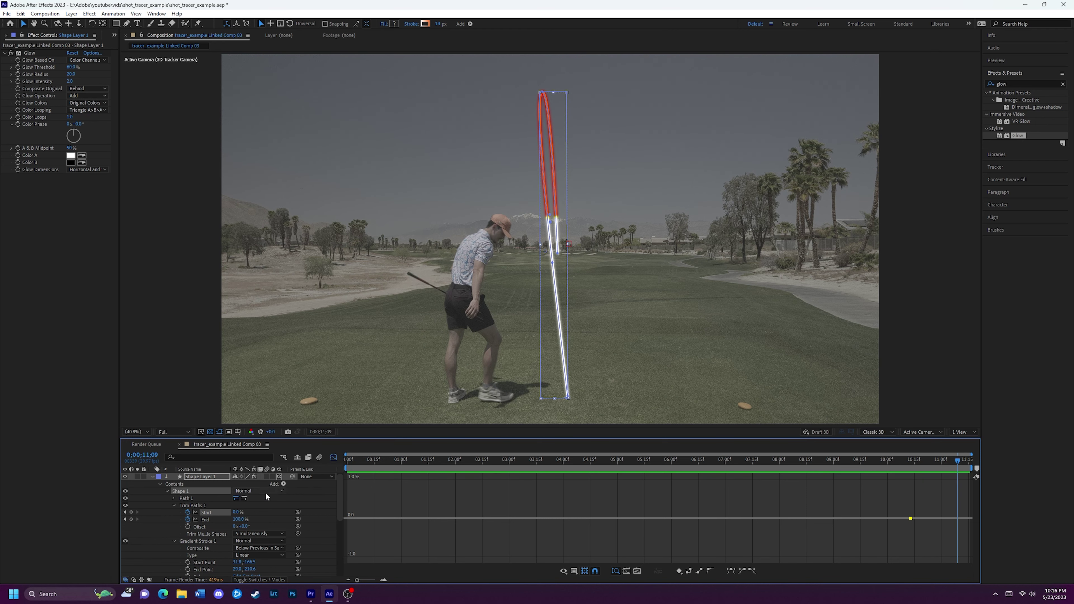
pyautogui.moveTo(235, 513); pyautogui.dragTo(296, 512)
# Apply Easy Ease to both Trim Paths Start keyframes, preview the tracer's disappearance and save the project
pyautogui.moveTo(924, 461); pyautogui.dragTo(898, 488)
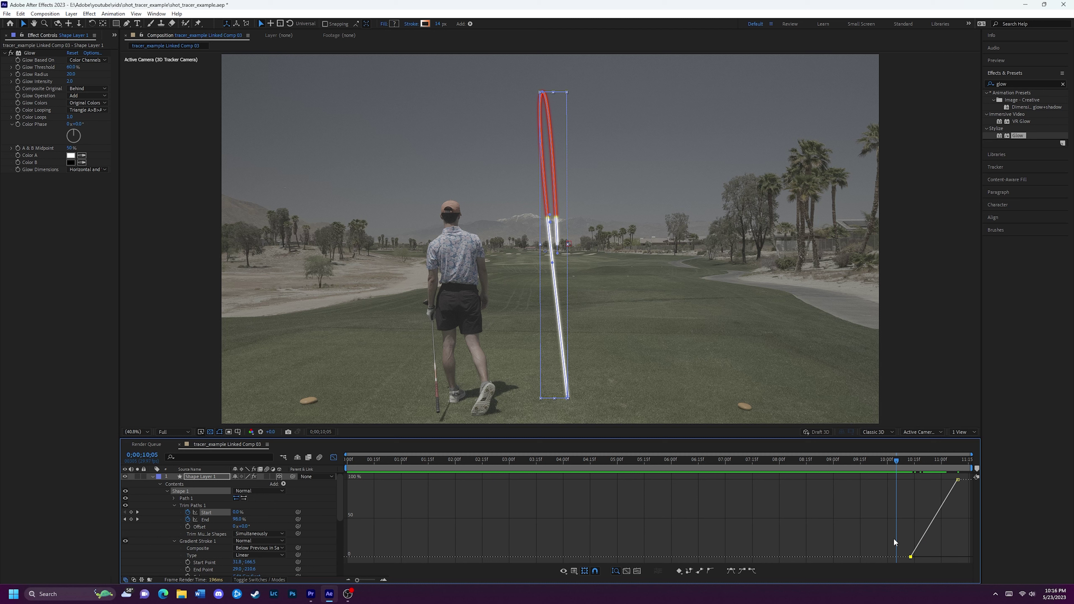
pyautogui.press('F9')
pyautogui.click(957, 480)
pyautogui.press('F9')
pyautogui.press('space')
pyautogui.hotkey('ctrl', 's')
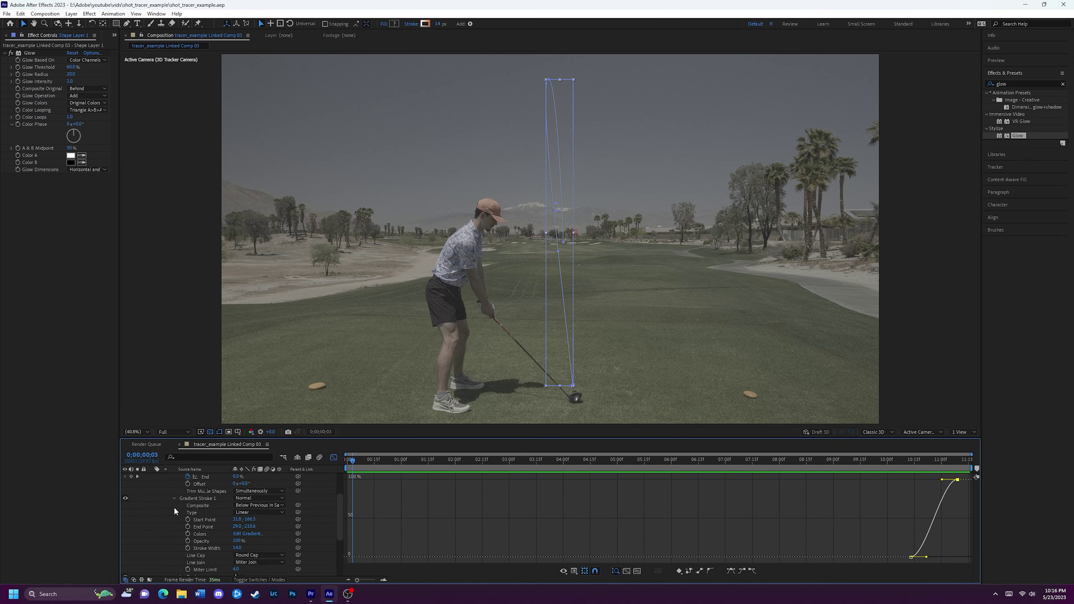
# Collapse all the expanded properties of Shape Layer 1 in the timeline
pyautogui.scroll(3, 155, 525)
pyautogui.click(174, 505)
pyautogui.click(167, 491)
pyautogui.click(160, 484)
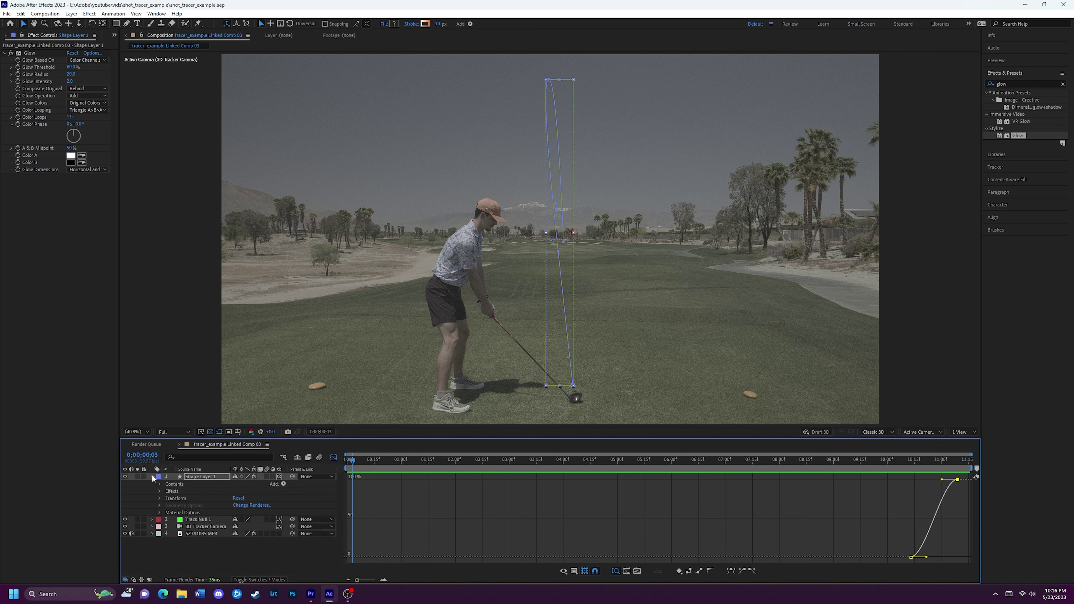
pyautogui.click(152, 477)
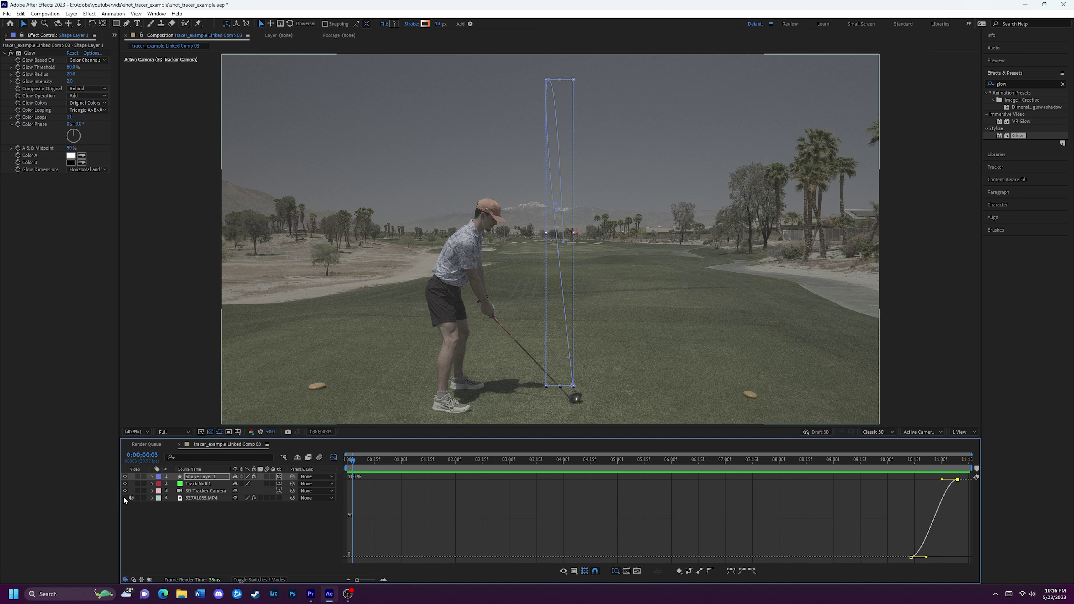
# Hide the golf footage layer, display the composition background as a transparency grid and save the project
pyautogui.click(125, 498)
pyautogui.click(209, 432)
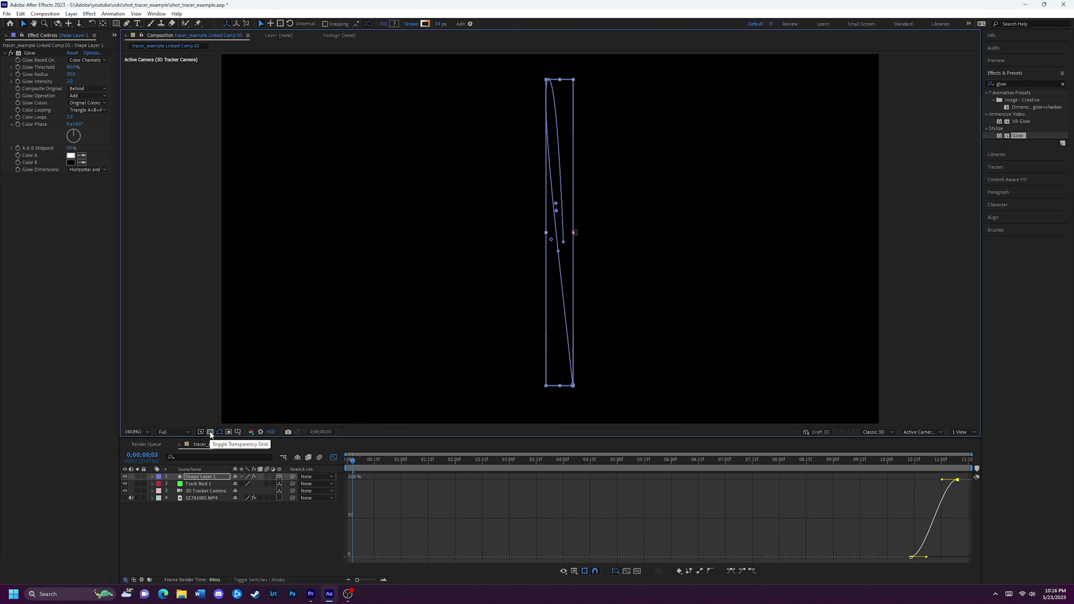
pyautogui.click(210, 432)
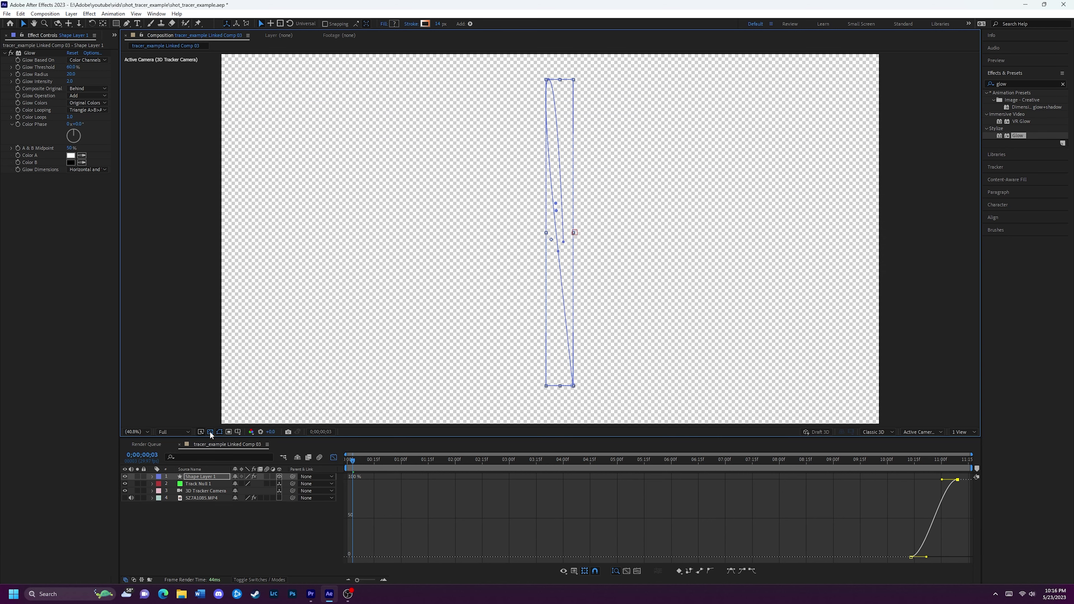
pyautogui.hotkey('ctrl', 's')
# Add the composition to the render queue and look up the keyboard shortcut for Add to Render Queue
pyautogui.hotkey('ctrl', 'm')
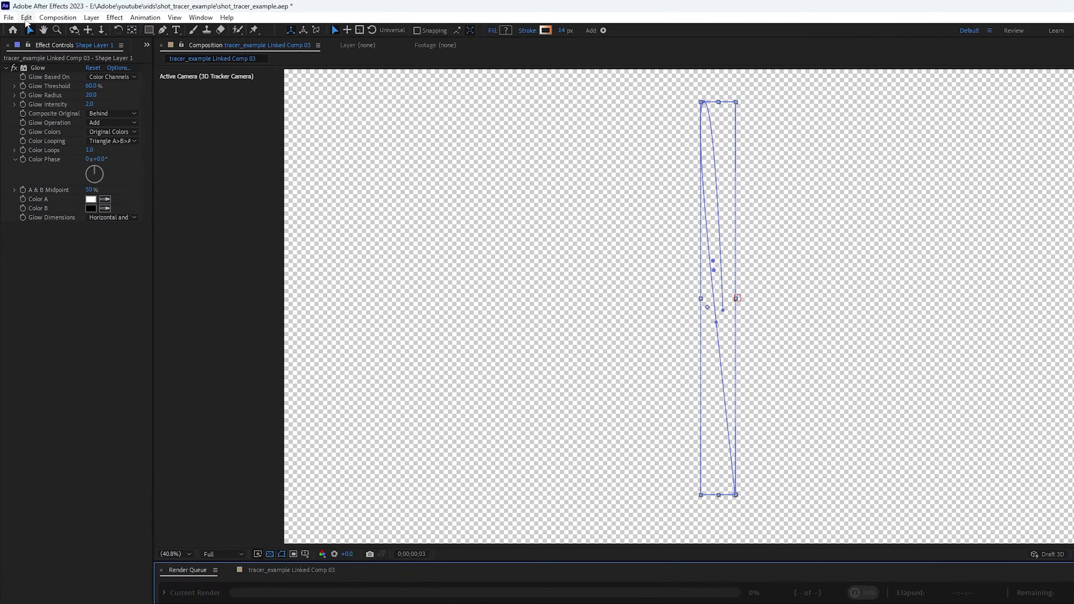
pyautogui.click(21, 13)
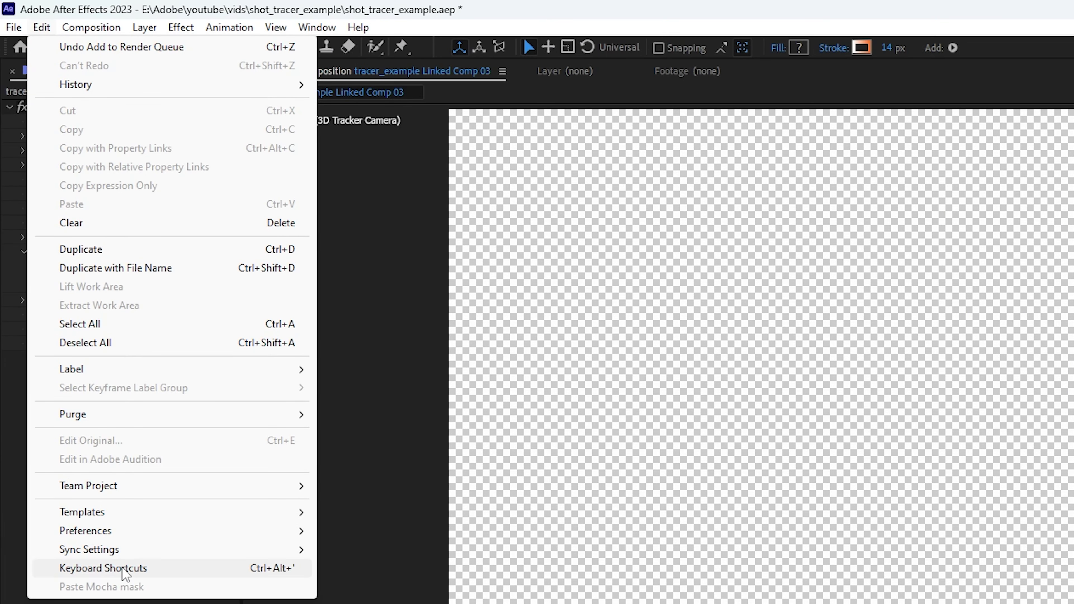
pyautogui.click(123, 569)
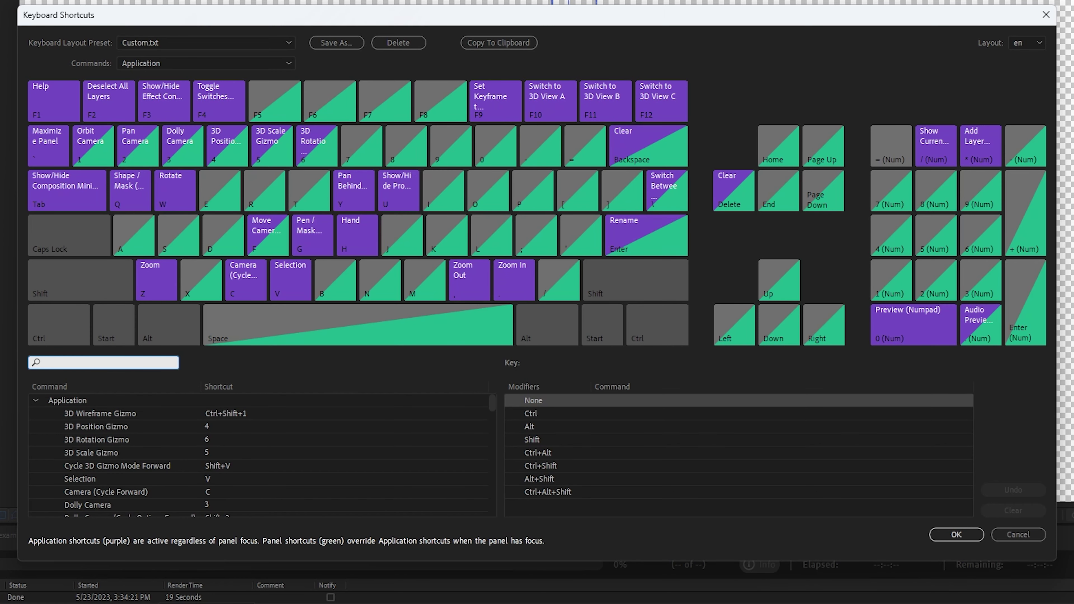
pyautogui.write('render')
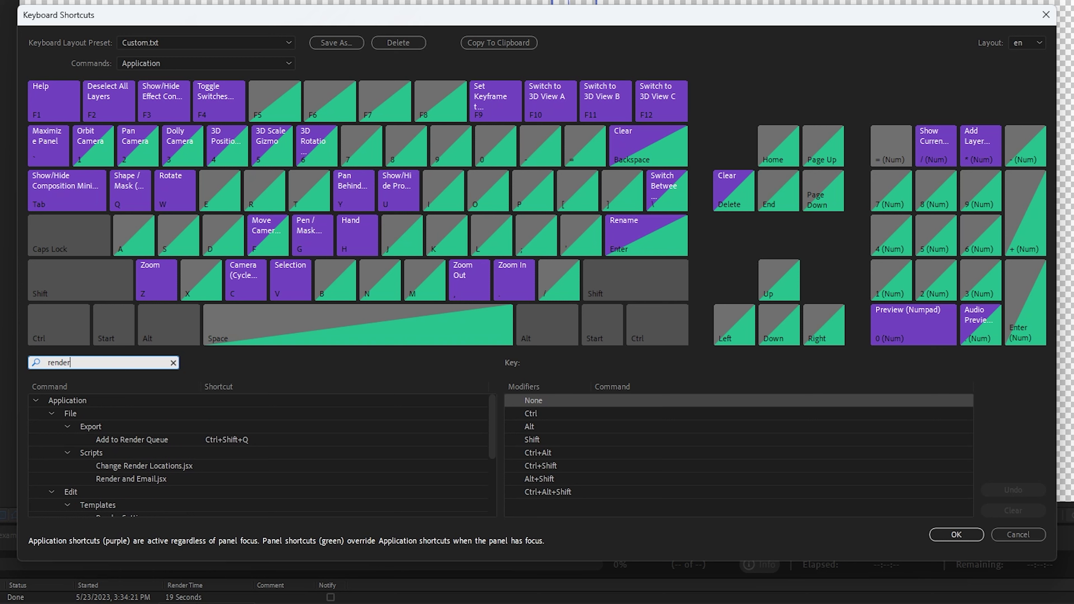
pyautogui.click(232, 440)
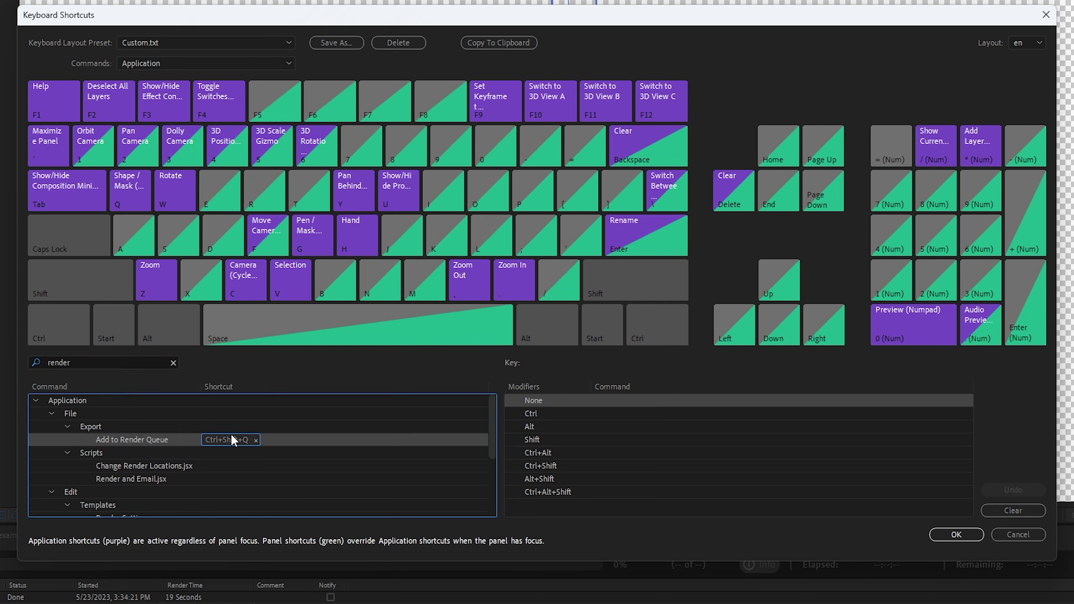
pyautogui.click(1007, 534)
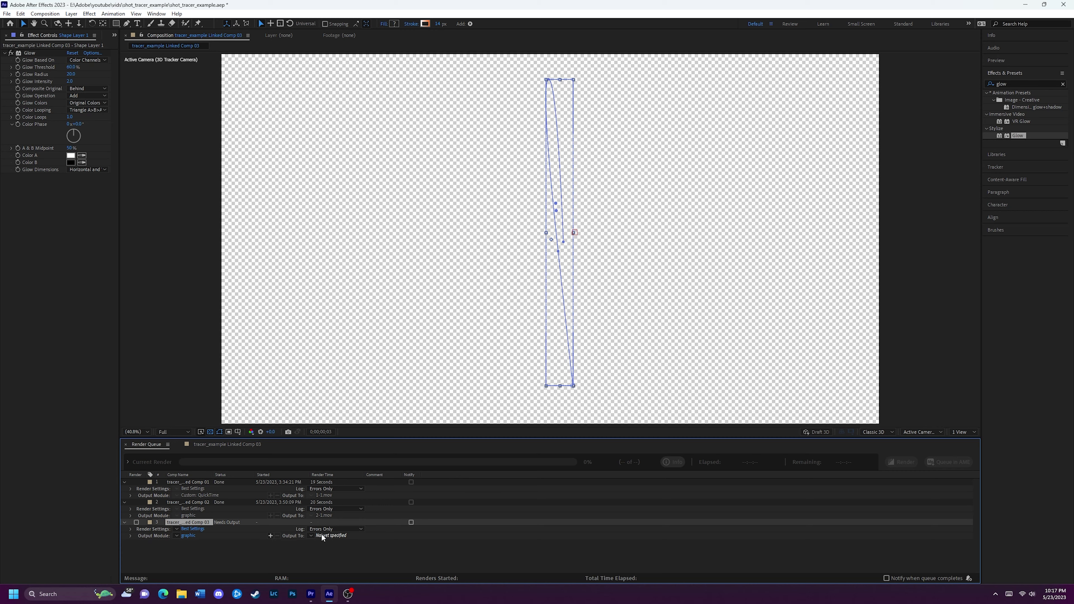
# Set the render output to a QuickTime movie named 1-1 on the Samsung (E:) drive, replacing the existing file
pyautogui.click(321, 534)
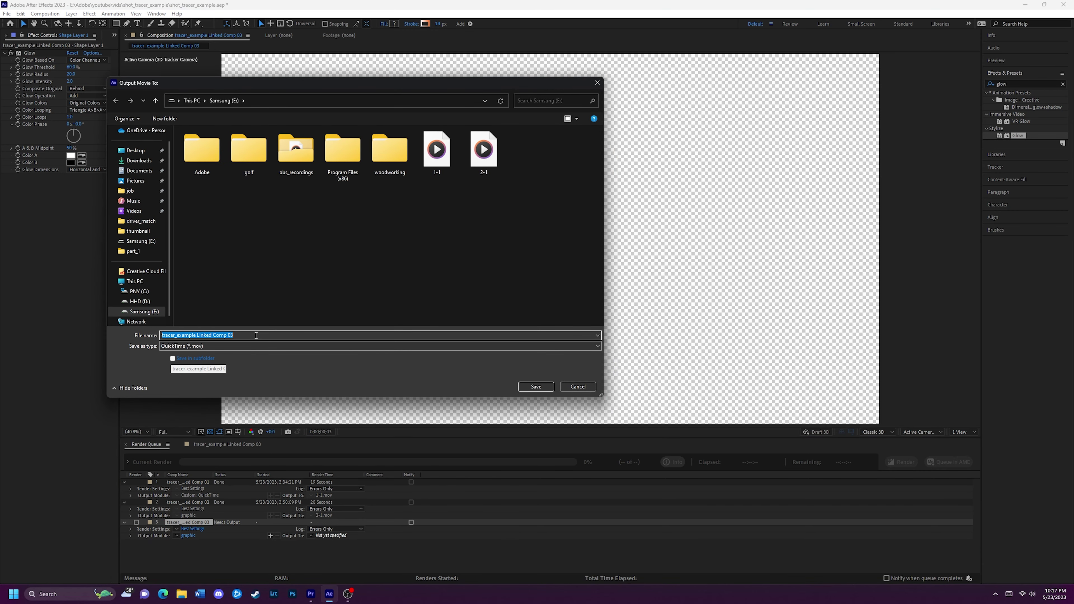
pyautogui.write('1-1')
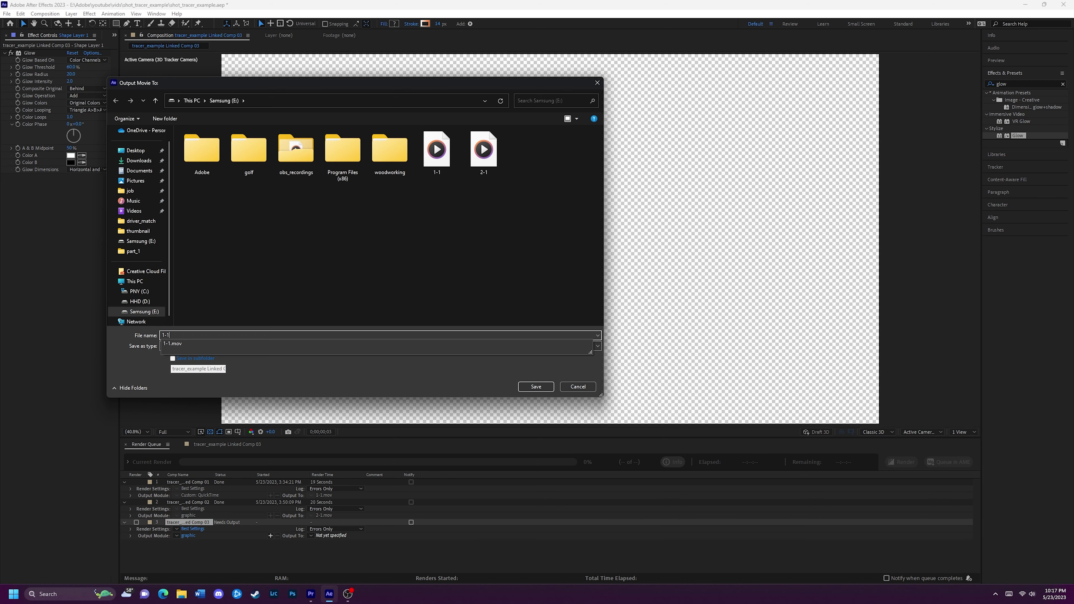
pyautogui.press('Return')
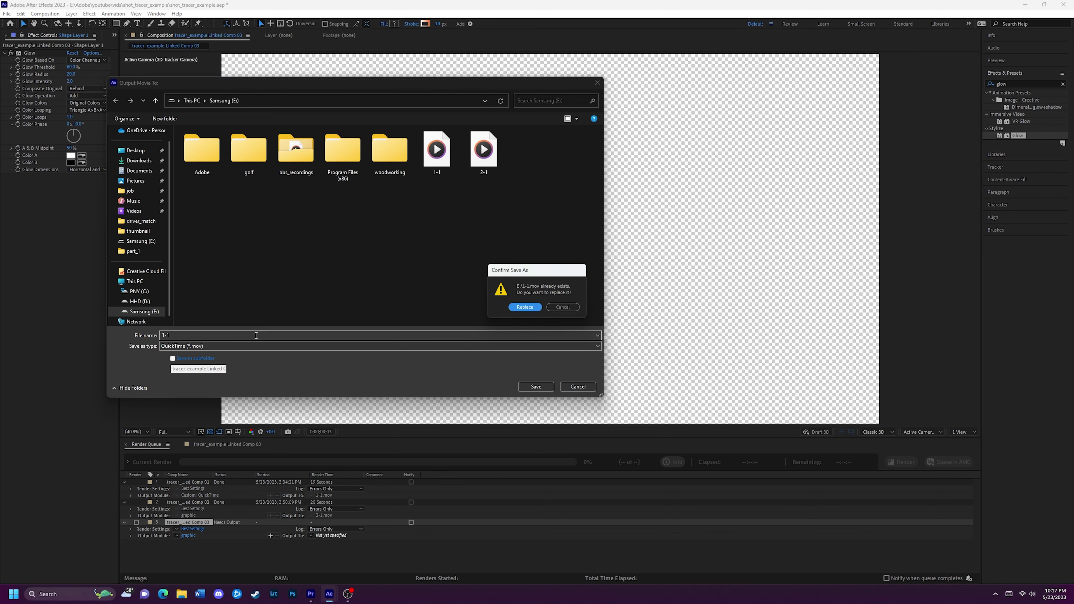
pyautogui.press('Return')
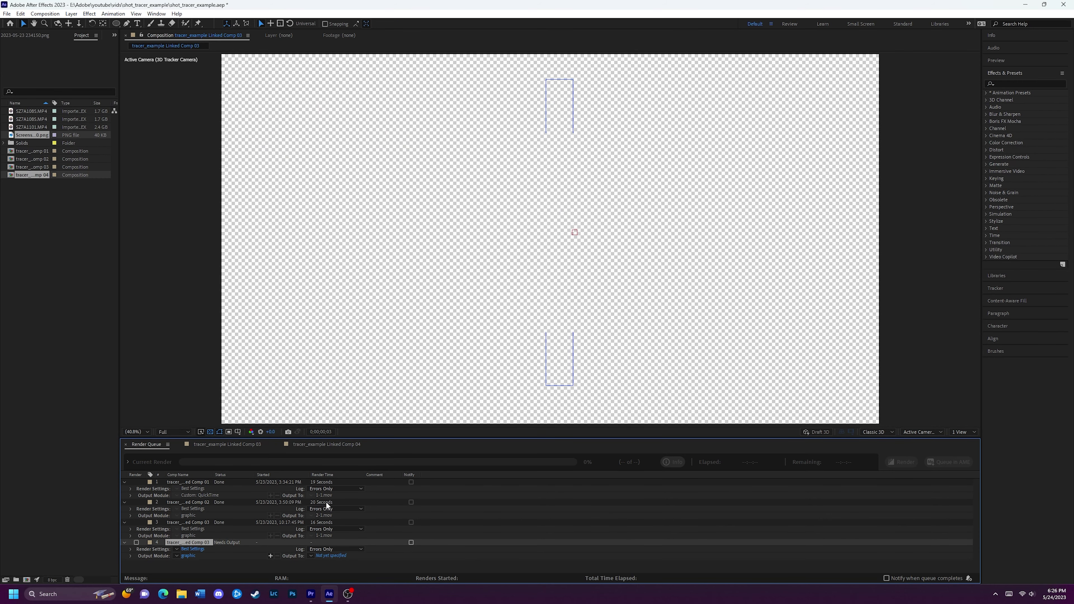
# Configure the queued composition's output module as QuickTime with RGB + Alpha channels and the Animation video codec
pyautogui.click(188, 556)
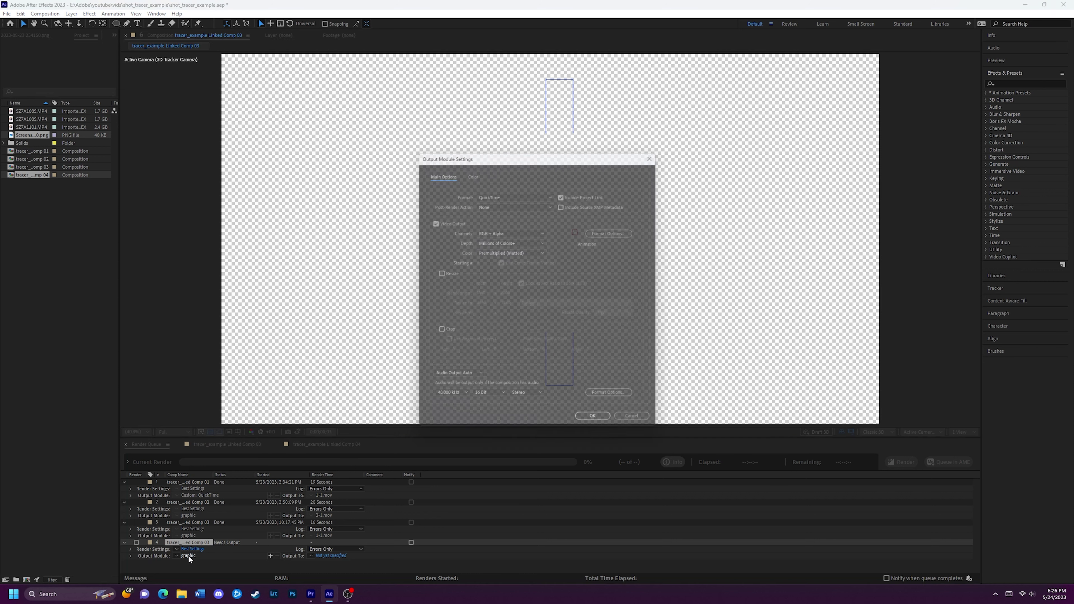
pyautogui.click(518, 191)
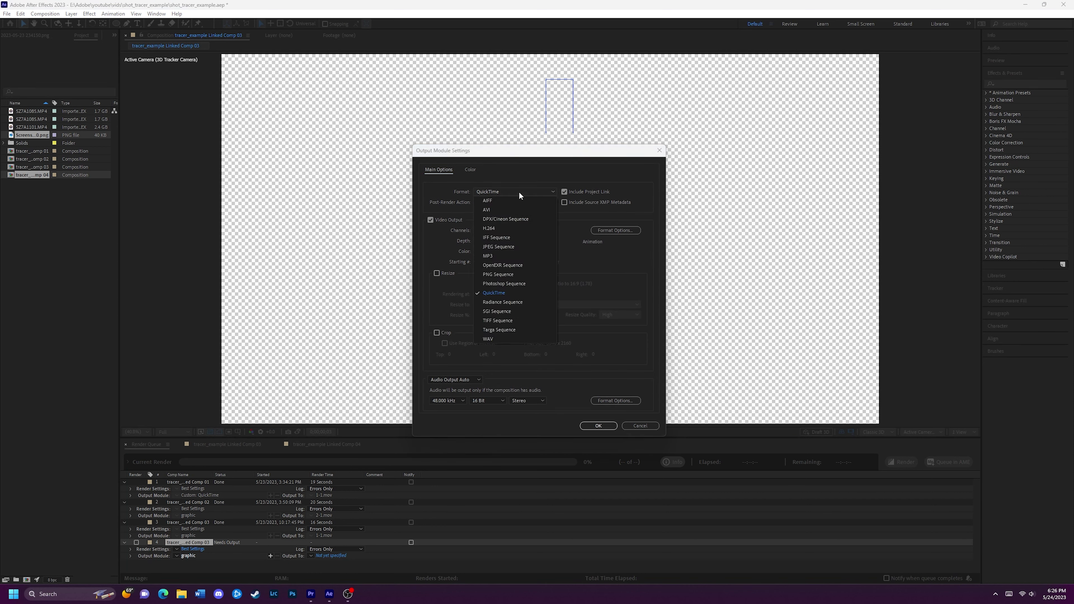
pyautogui.click(493, 290)
pyautogui.click(500, 232)
pyautogui.click(495, 259)
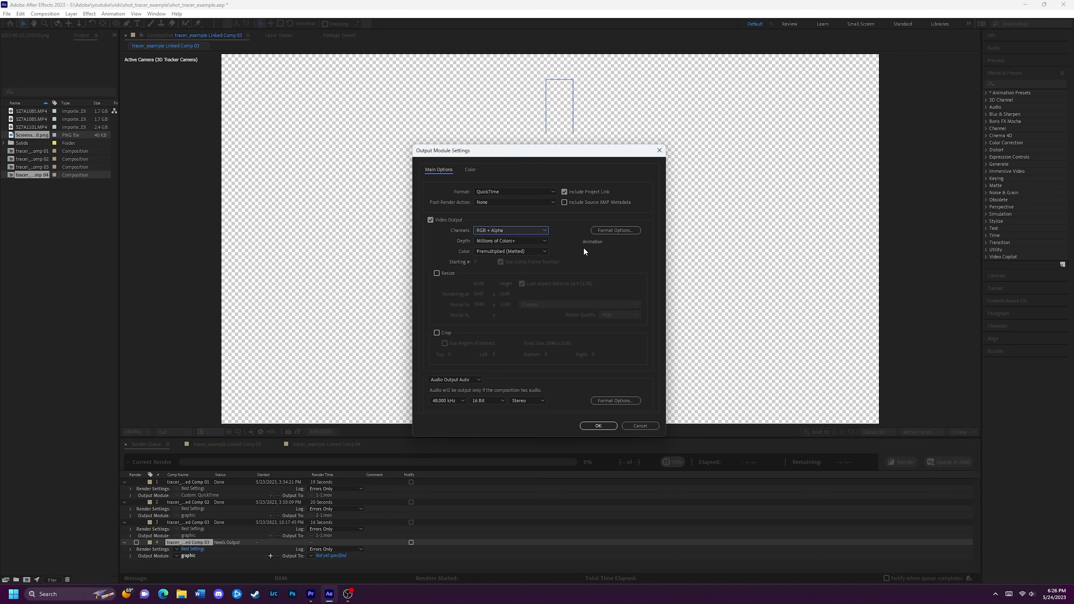
pyautogui.click(611, 229)
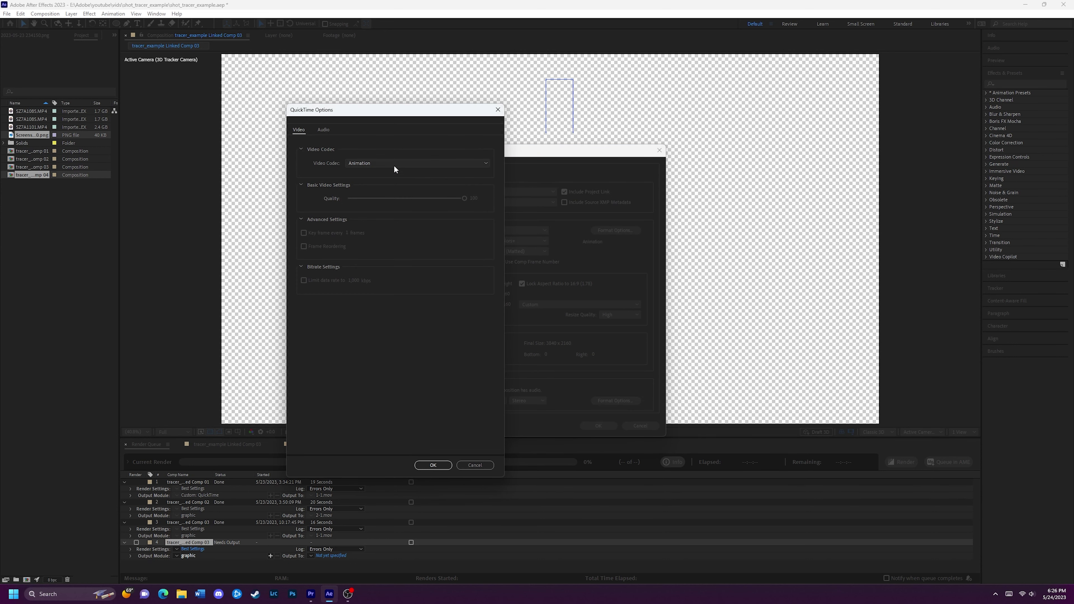
pyautogui.click(430, 465)
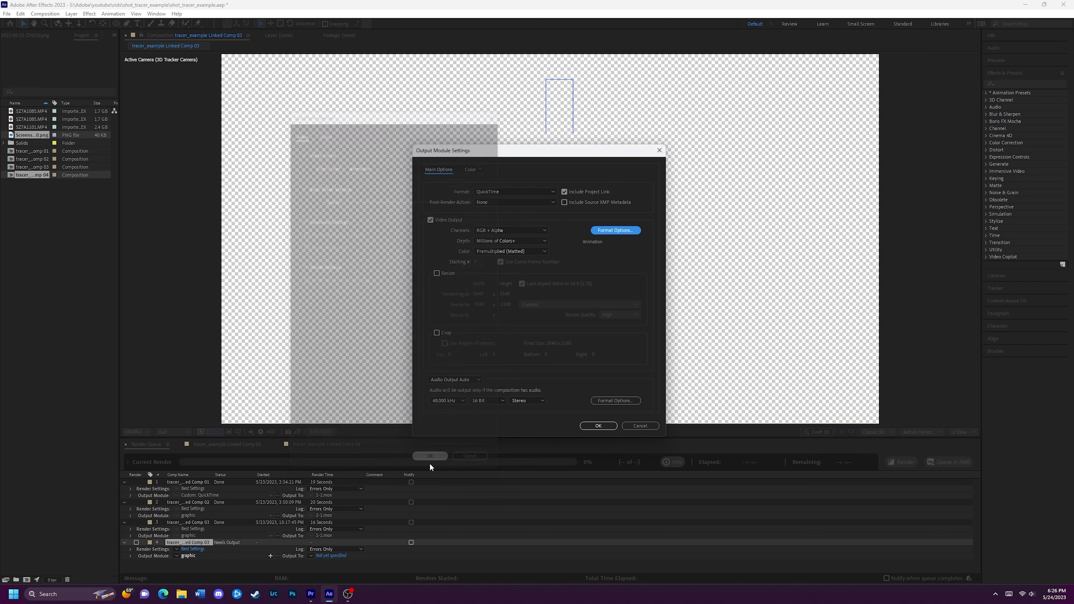
pyautogui.click(592, 428)
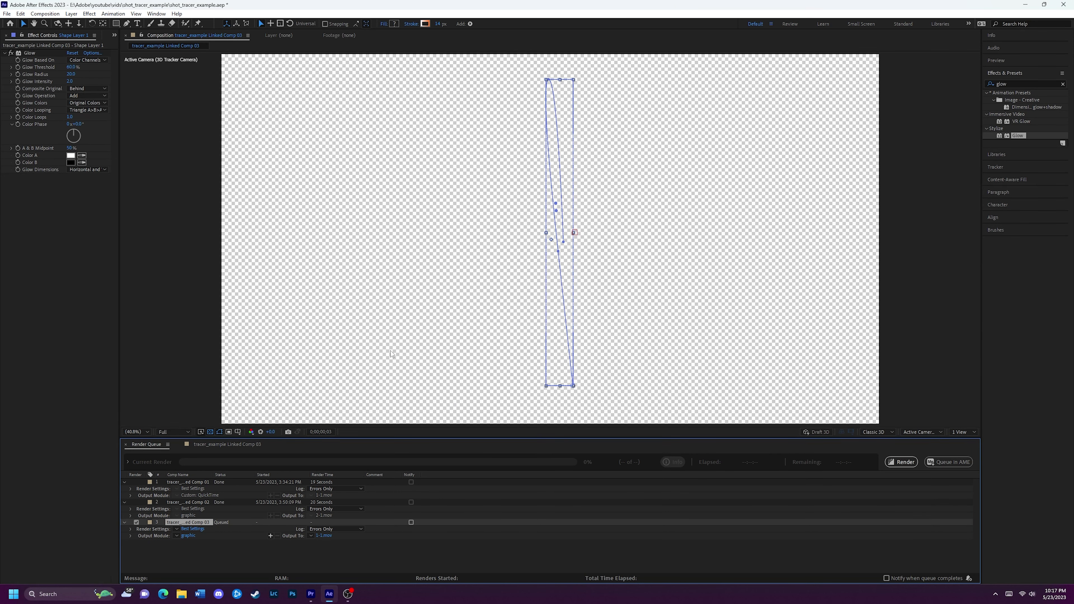
# Render the queued composition, allowing the existing 1-1.mov file to be overwritten
pyautogui.click(902, 461)
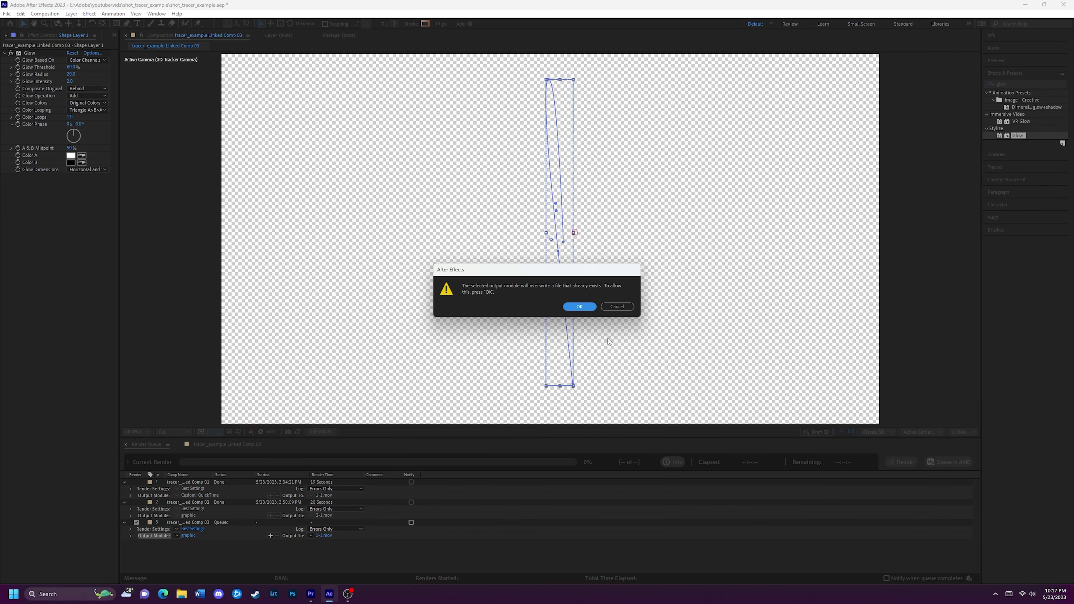
pyautogui.click(587, 307)
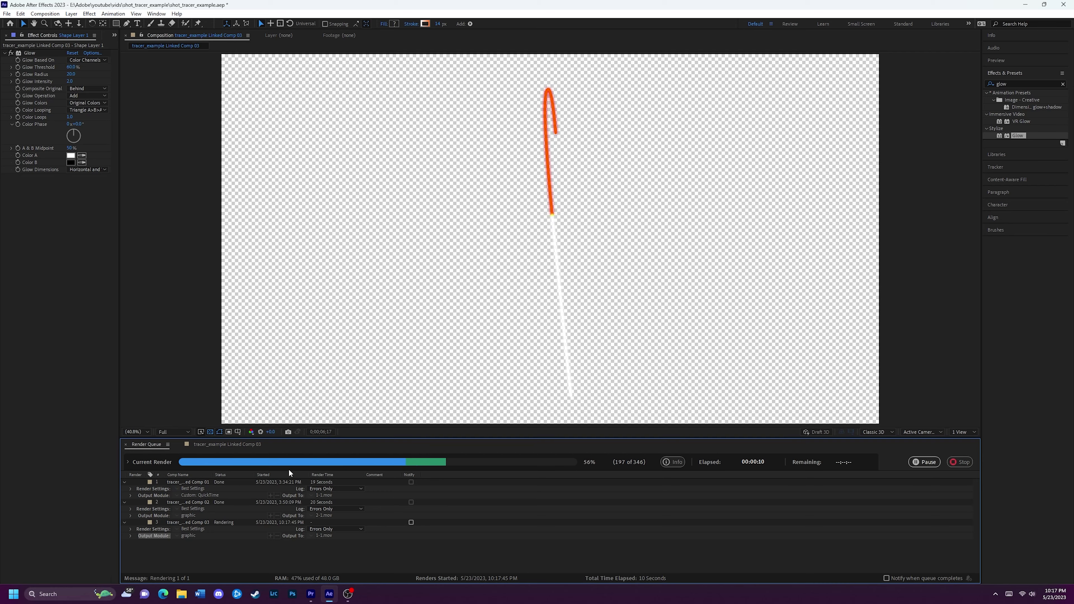
# Switch to Premiere Pro and import the rendered 1-1.mov from the Samsung (E:) drive into the tracers bin
pyautogui.click(311, 595)
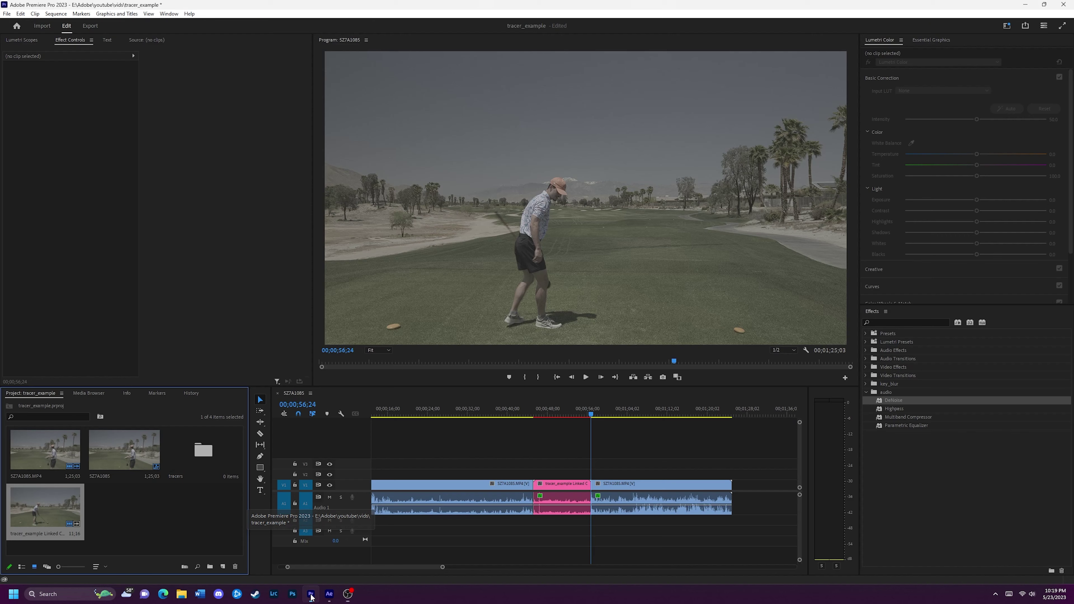
pyautogui.click(200, 456)
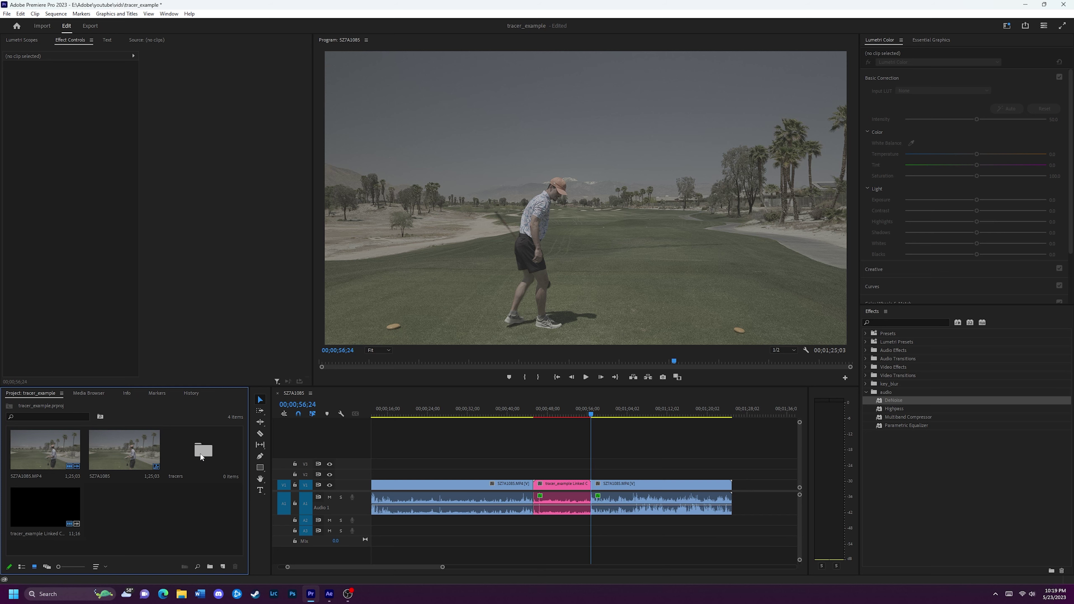
pyautogui.doubleClick(201, 454)
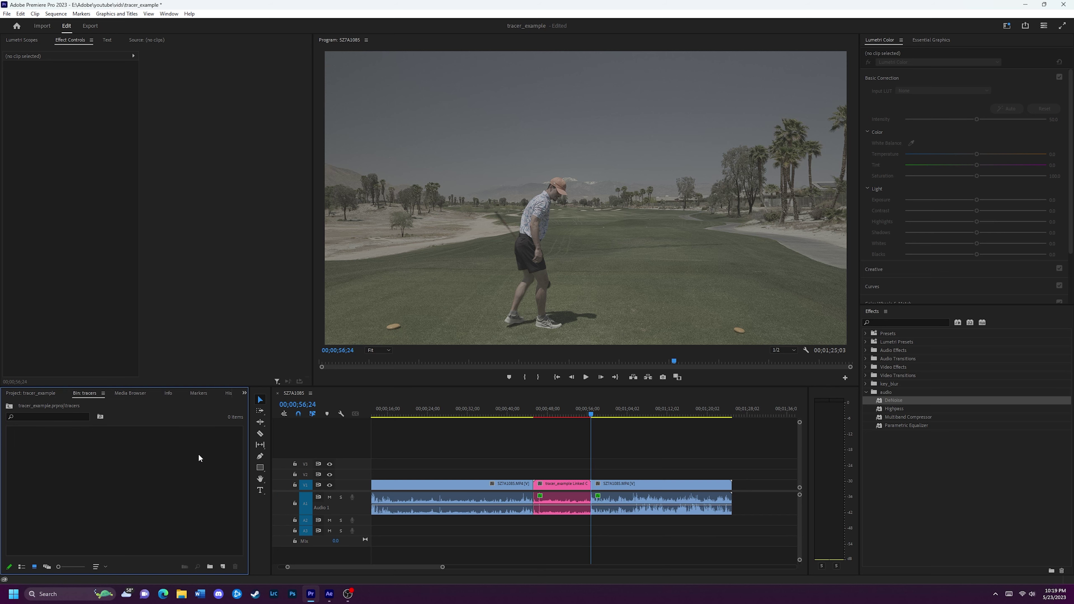
pyautogui.doubleClick(76, 474)
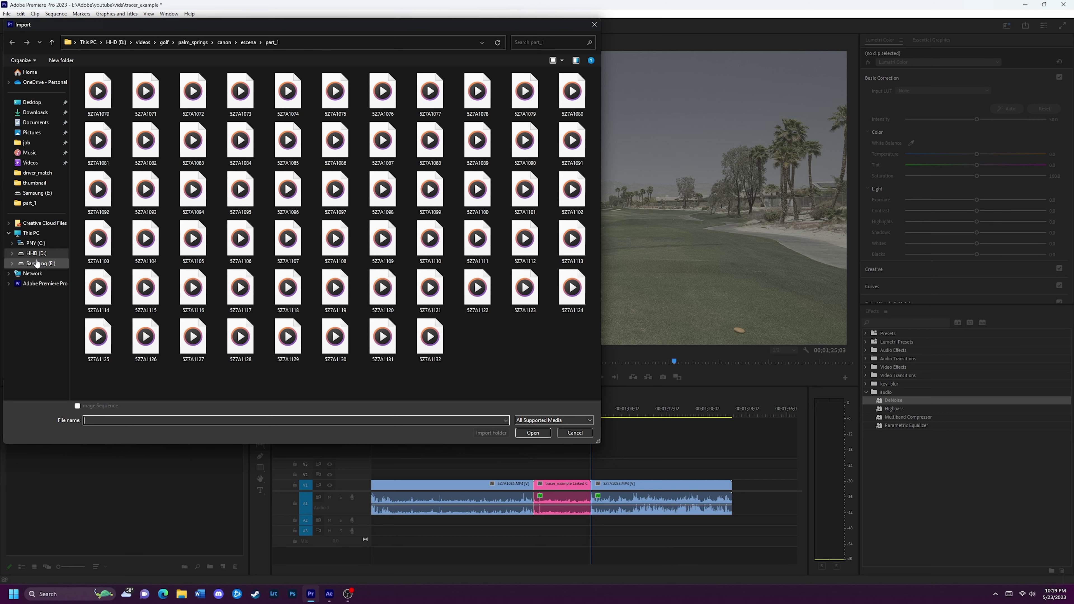
pyautogui.click(37, 263)
pyautogui.doubleClick(338, 103)
# Place 1-1.mov on track V3 directly above the linked composition clip, aligned with its start
pyautogui.moveTo(52, 453); pyautogui.dragTo(540, 471)
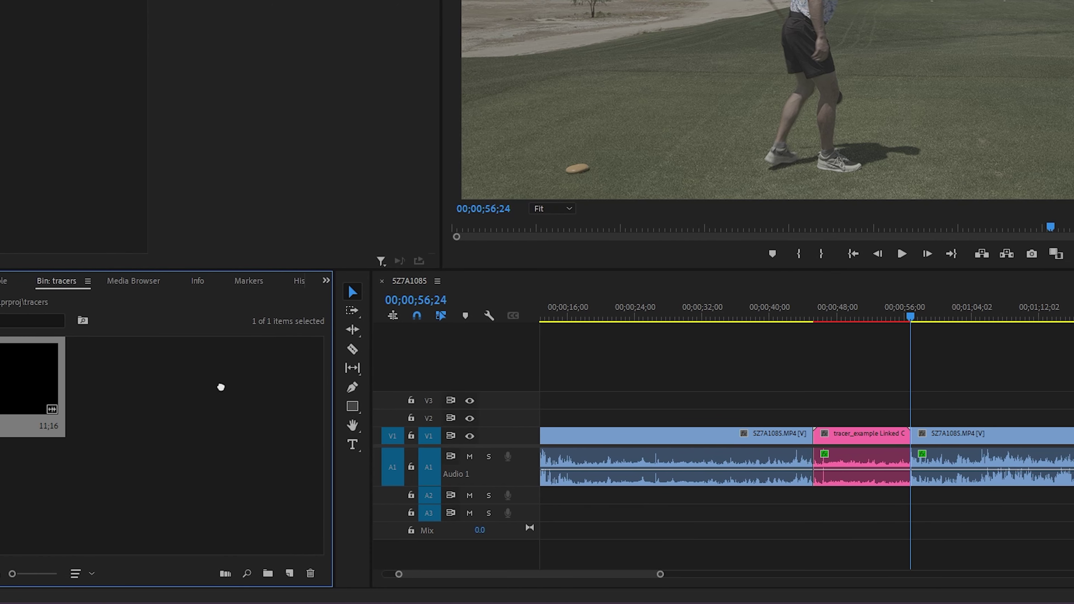
pyautogui.moveTo(544, 414); pyautogui.dragTo(534, 400)
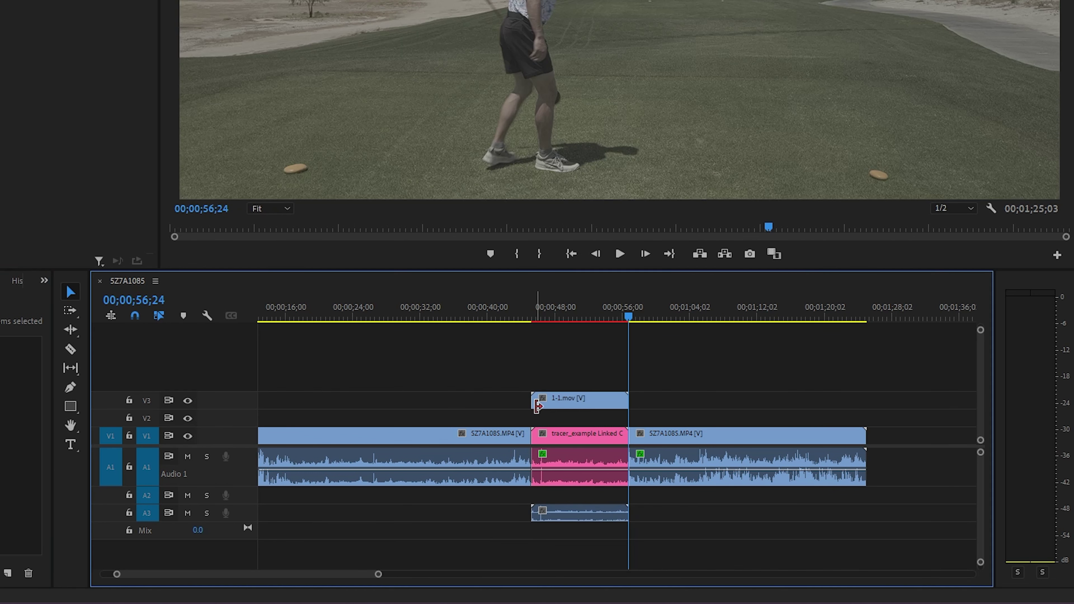
# Delete the linked composition's video and audio from the sequence, together with the tracer movie's audio on A3
pyautogui.click(583, 433)
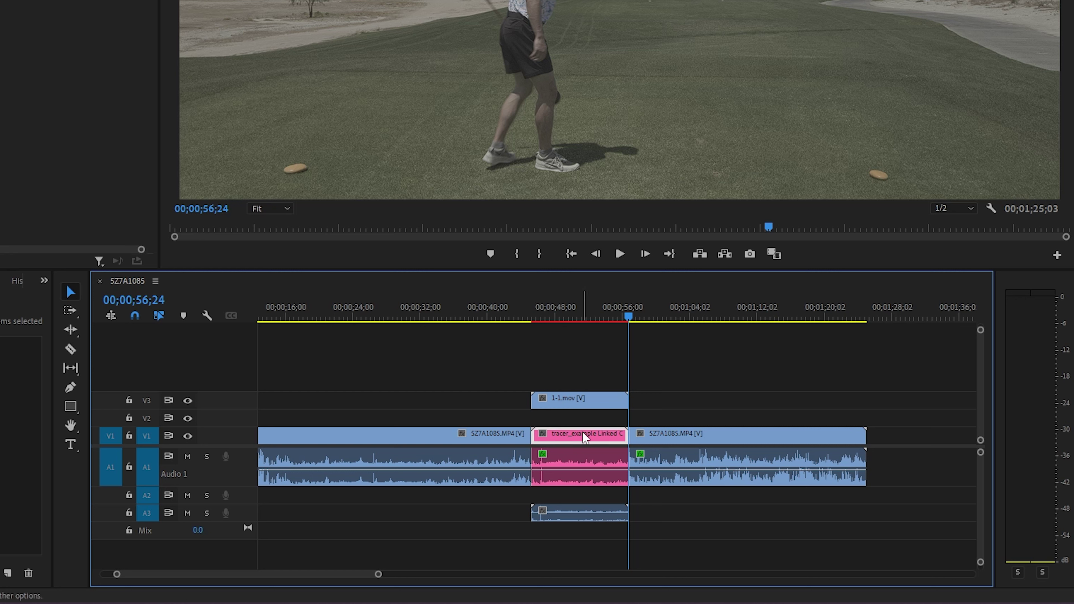
pyautogui.press('Delete')
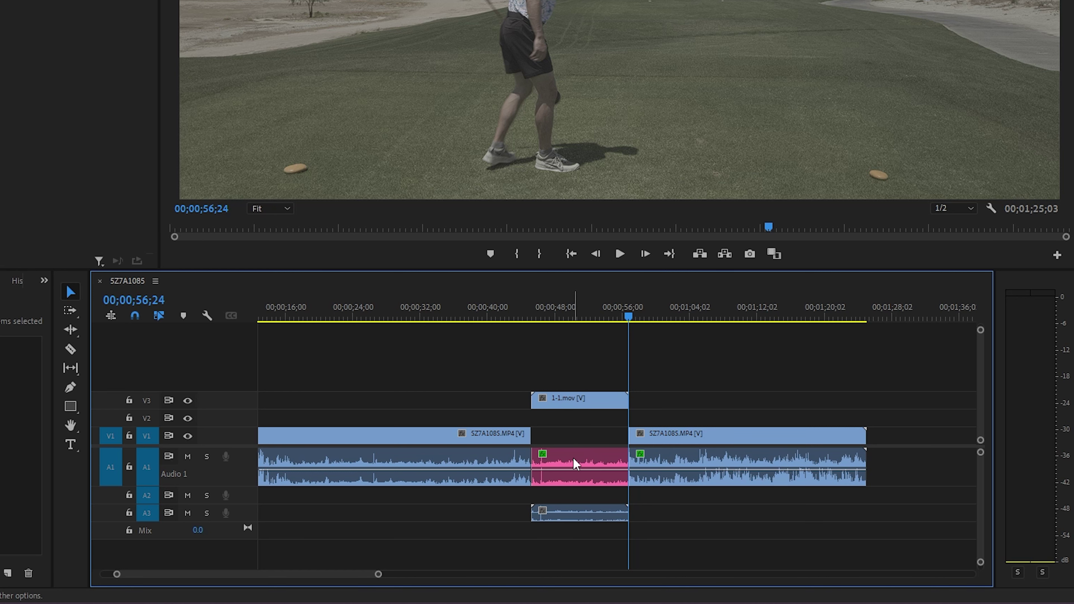
pyautogui.moveTo(573, 458); pyautogui.dragTo(581, 516)
pyautogui.press('Delete')
# Extend the preceding golf footage clip to fill the gap and cut it at the start of 1-1.mov
pyautogui.moveTo(529, 436); pyautogui.dragTo(620, 436)
pyautogui.press('c')
pyautogui.click(532, 436)
pyautogui.press('v')
# Give the 1-1.mov clip on V3 the Blue label colour and play the sequence from the clip's start
pyautogui.click(587, 400)
pyautogui.rightClick(435, 528)
pyautogui.moveTo(546, 224)
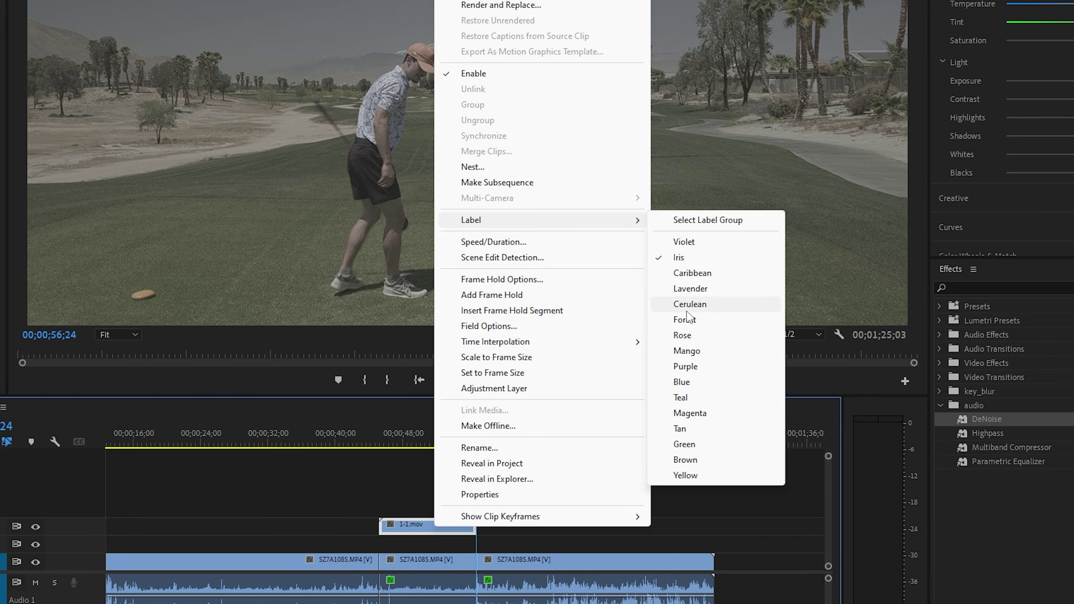
pyautogui.click(702, 383)
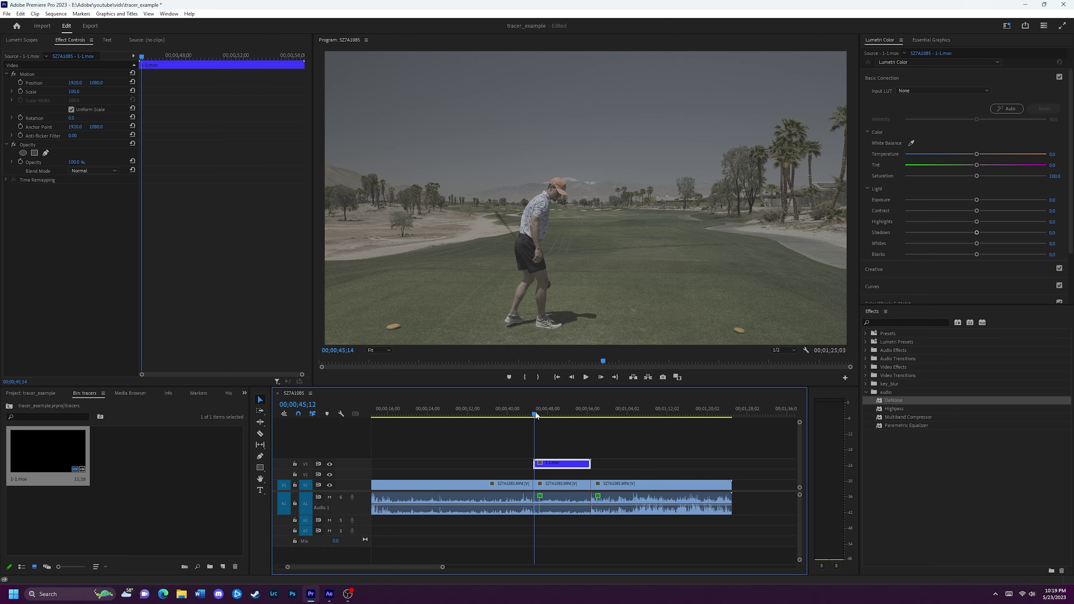
pyautogui.press('space')
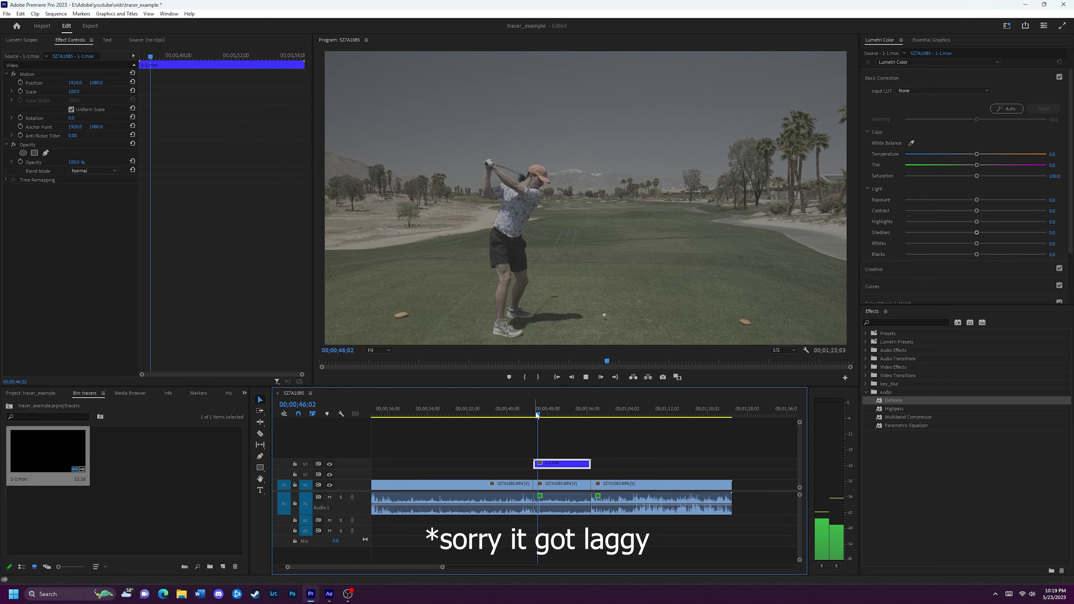